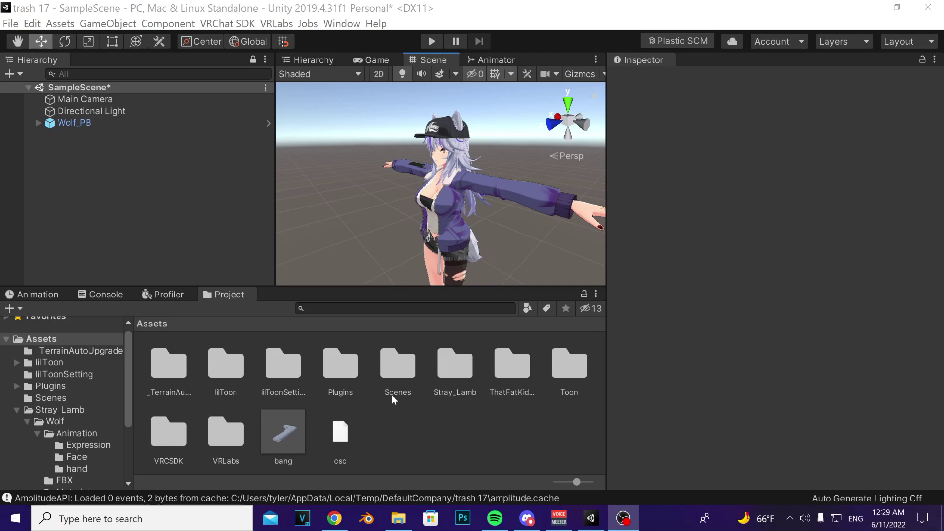
Step: Add the Avatar Prop prefab from the ThatFatKidsStuff/Avatar prop folder to the scene hierarchy
{"action": "double_click", "coordinate": [510, 368]}
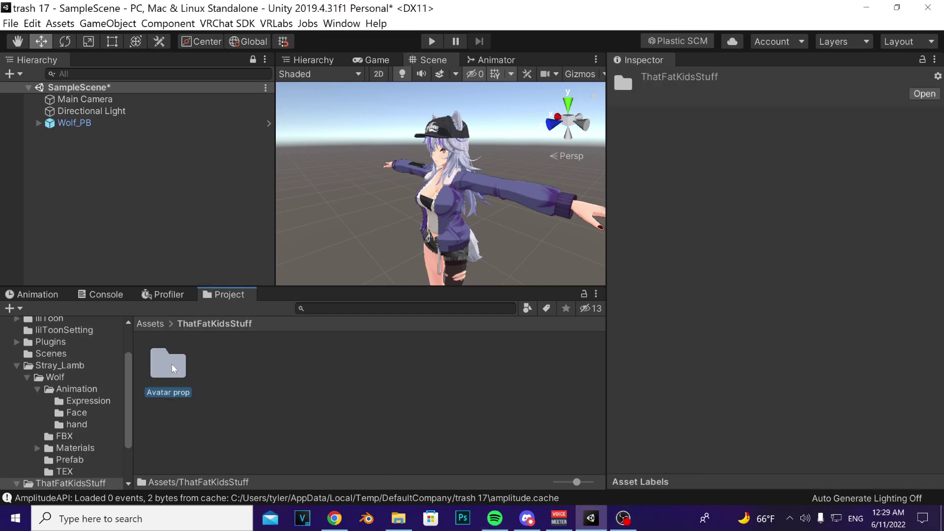
{"action": "double_click", "coordinate": [172, 364]}
{"action": "left_click_drag", "start_coordinate": [279, 362], "coordinate": [102, 170]}
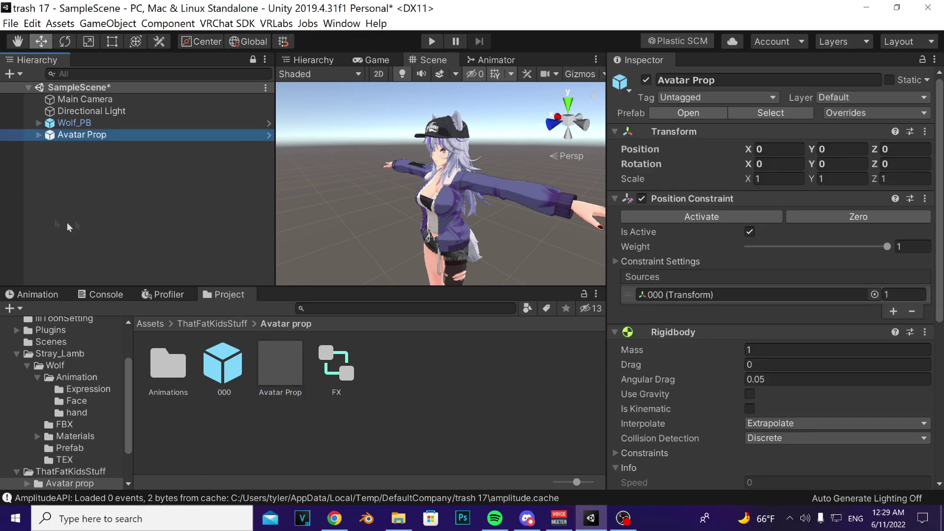
{"action": "left_click", "coordinate": [89, 197]}
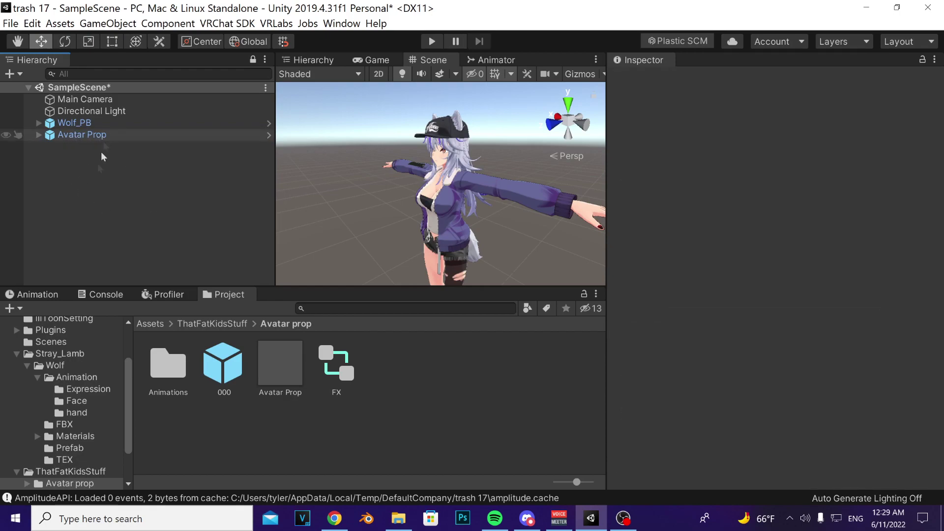
Step: Unpack the Avatar Prop prefab in the scene and make it a child of Wolf_PB
{"action": "right_click", "coordinate": [75, 135]}
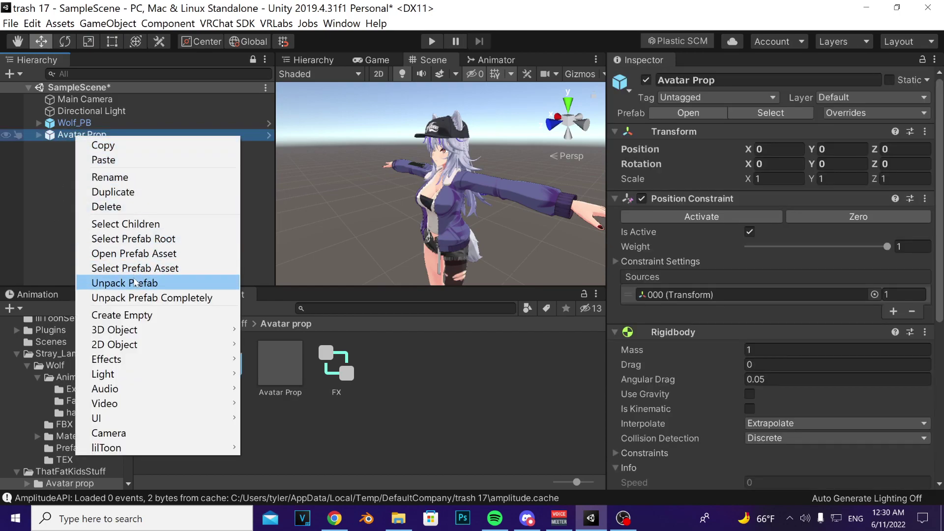
{"action": "left_click", "coordinate": [113, 279]}
{"action": "left_click_drag", "start_coordinate": [59, 139], "coordinate": [72, 122]}
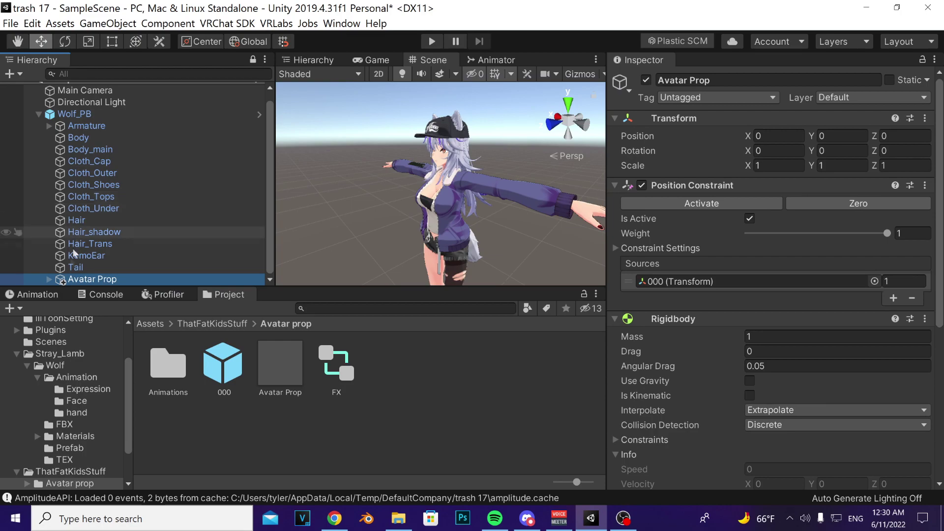
{"action": "right_click", "coordinate": [80, 281]}
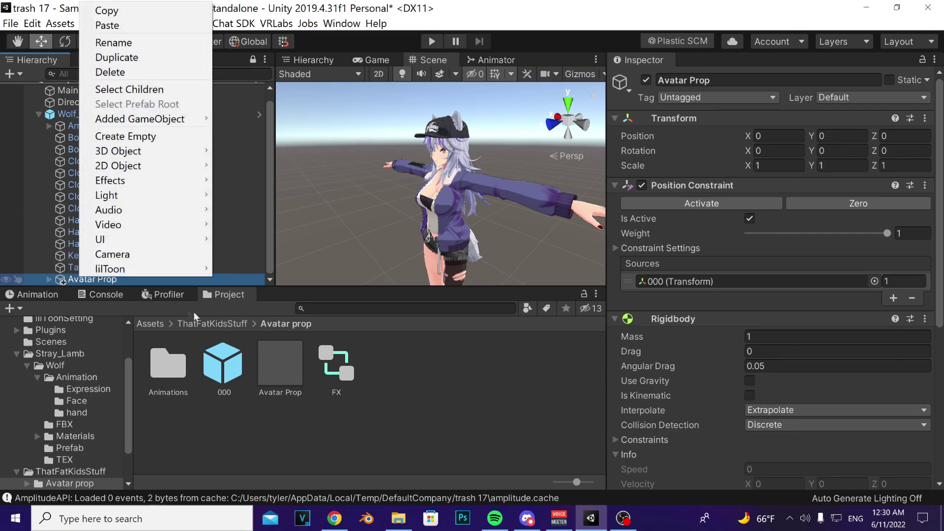
{"action": "key", "text": "Escape"}
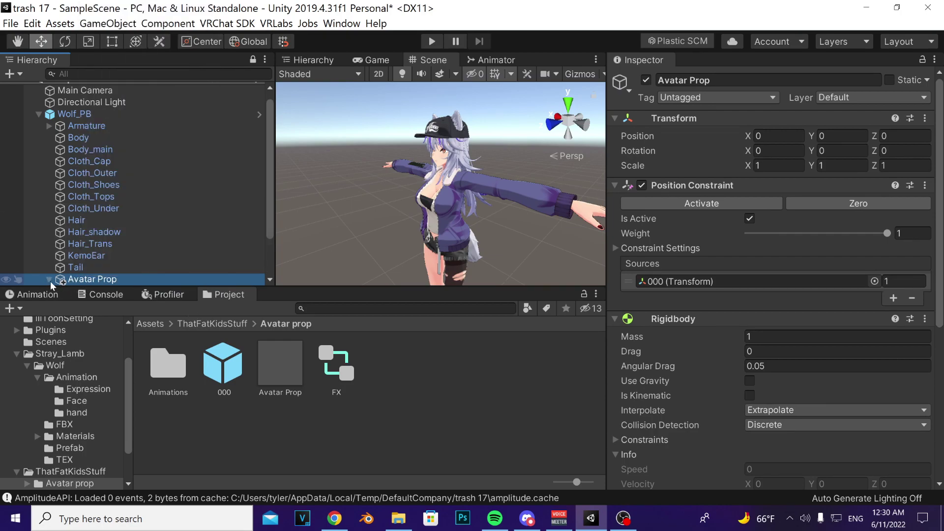
Step: Move the Reset position object out of Avatar Prop so it sits directly under Wolf_PB, just above Avatar Prop
{"action": "left_click", "coordinate": [49, 280]}
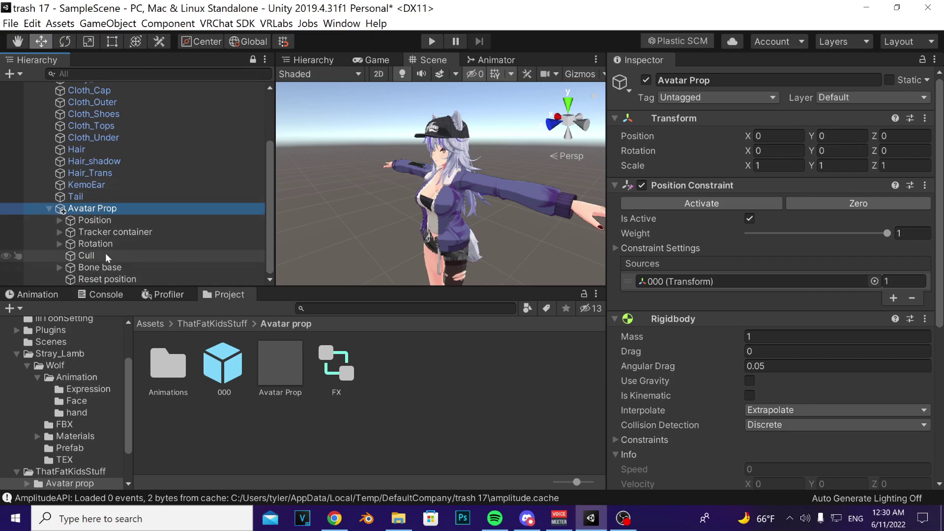
{"action": "left_click", "coordinate": [91, 279]}
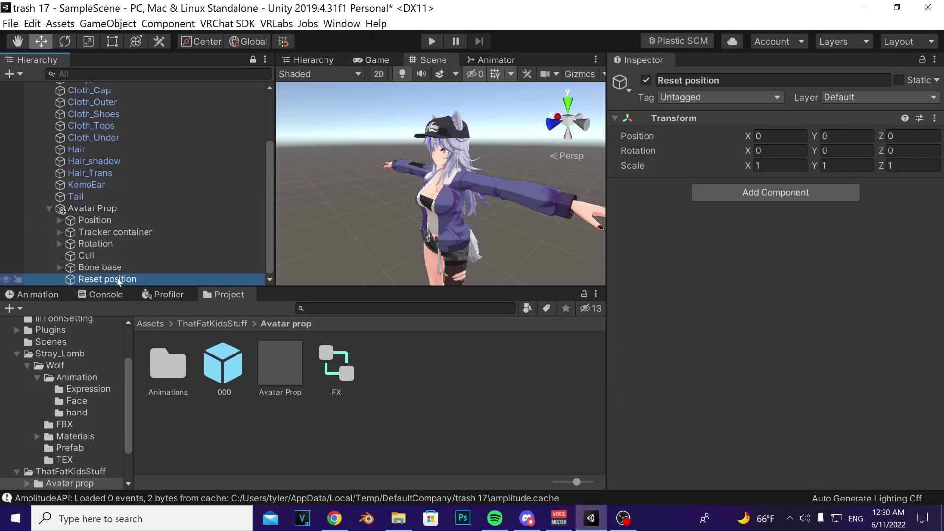
{"action": "left_click_drag", "start_coordinate": [114, 281], "coordinate": [103, 208]}
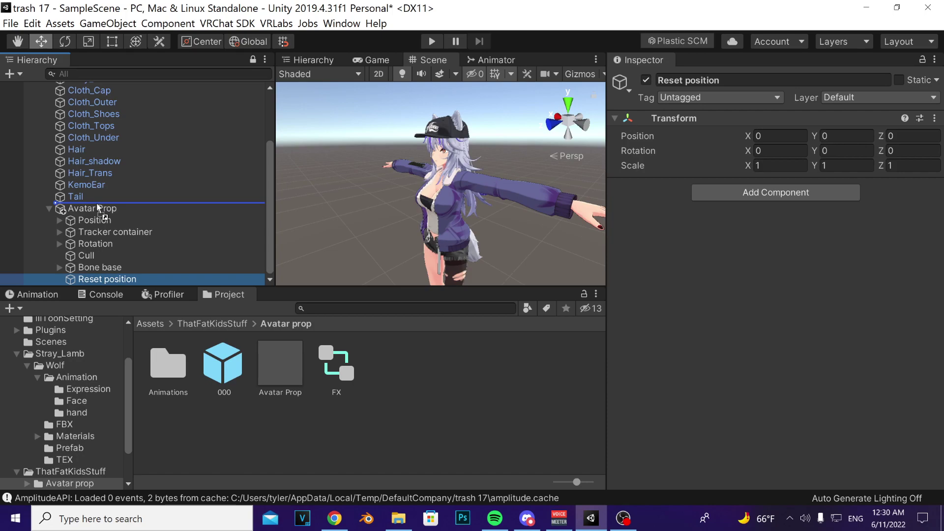
{"action": "mouse_move", "coordinate": [98, 208]}
{"action": "left_mouse_down"}
{"action": "mouse_move", "coordinate": [120, 218]}
{"action": "mouse_move", "coordinate": [92, 209]}
{"action": "left_mouse_up"}
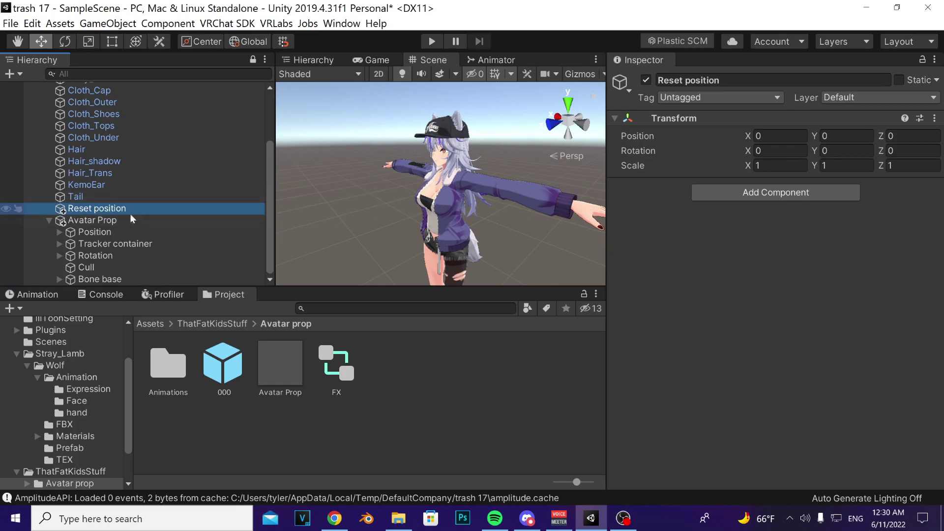
Step: Open the VRLabs Avatars 3.0 Manager and assign Wolf_PB as its avatar
{"action": "left_click", "coordinate": [277, 24]}
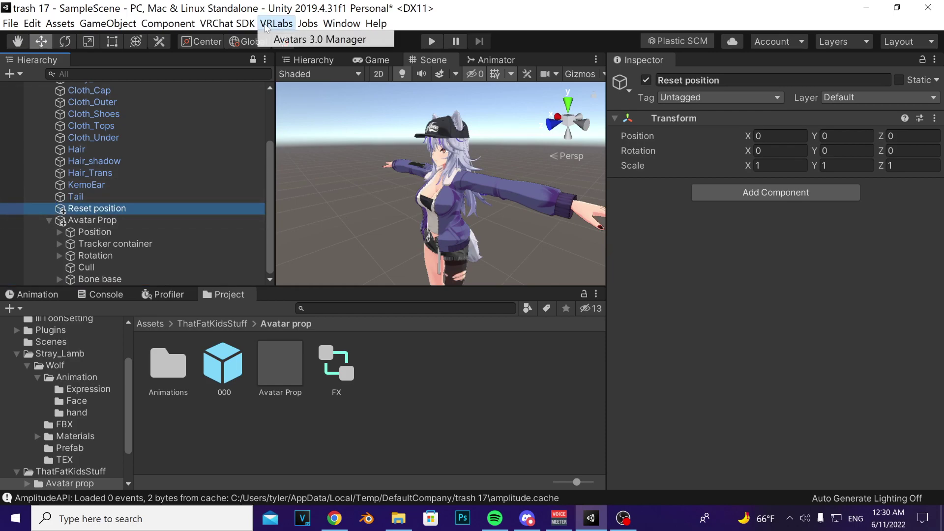
{"action": "left_click", "coordinate": [304, 40]}
{"action": "left_click_drag", "start_coordinate": [553, 101], "coordinate": [420, 85]}
{"action": "scroll", "coordinate": [94, 196], "scroll_direction": "up", "scroll_amount": 3}
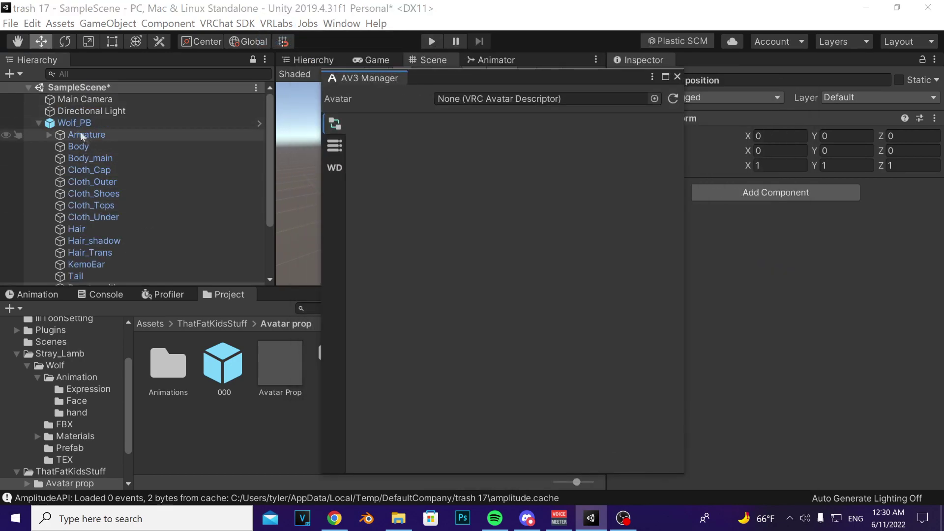
{"action": "left_click_drag", "start_coordinate": [74, 123], "coordinate": [481, 101]}
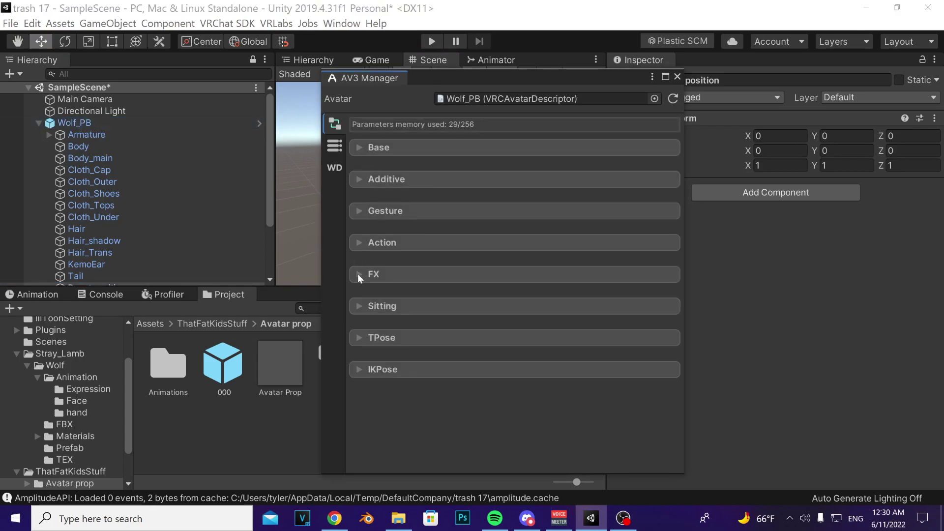
Step: Merge the Avatar prop folder's FX animator into the avatar's current FX controller without parameter suffixes, and close the manager
{"action": "left_click", "coordinate": [359, 273]}
{"action": "scroll", "coordinate": [424, 315], "scroll_direction": "down", "scroll_amount": 2}
{"action": "left_click", "coordinate": [407, 355]}
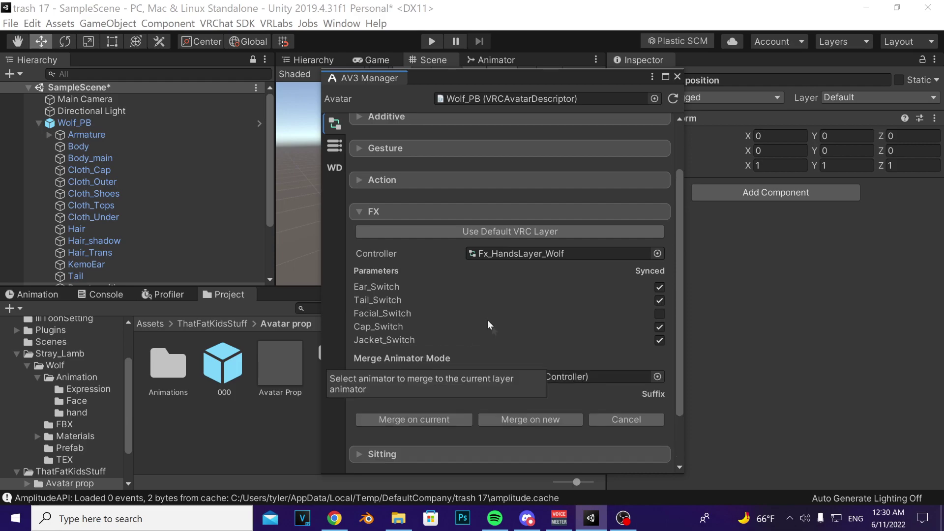
{"action": "scroll", "coordinate": [480, 403], "scroll_direction": "down", "scroll_amount": 2}
{"action": "left_click_drag", "start_coordinate": [370, 77], "coordinate": [506, 84]}
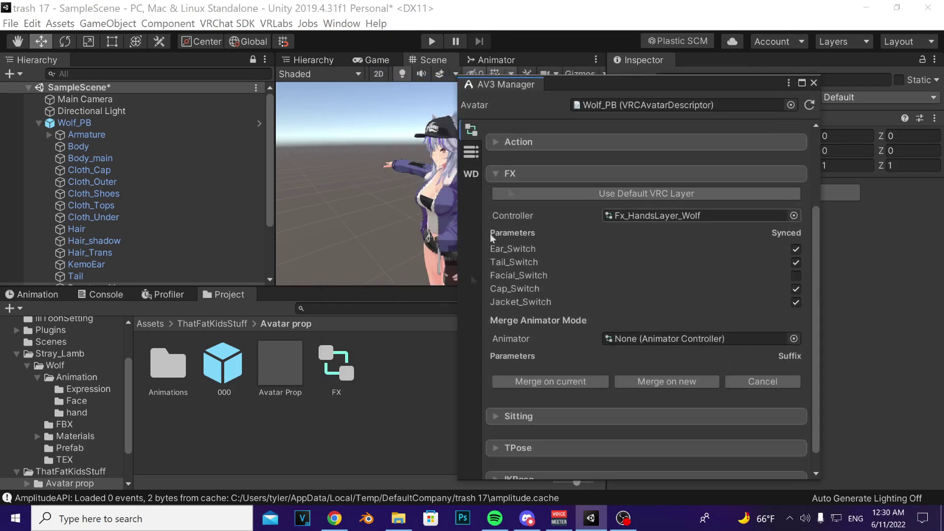
{"action": "left_click_drag", "start_coordinate": [337, 368], "coordinate": [640, 339]}
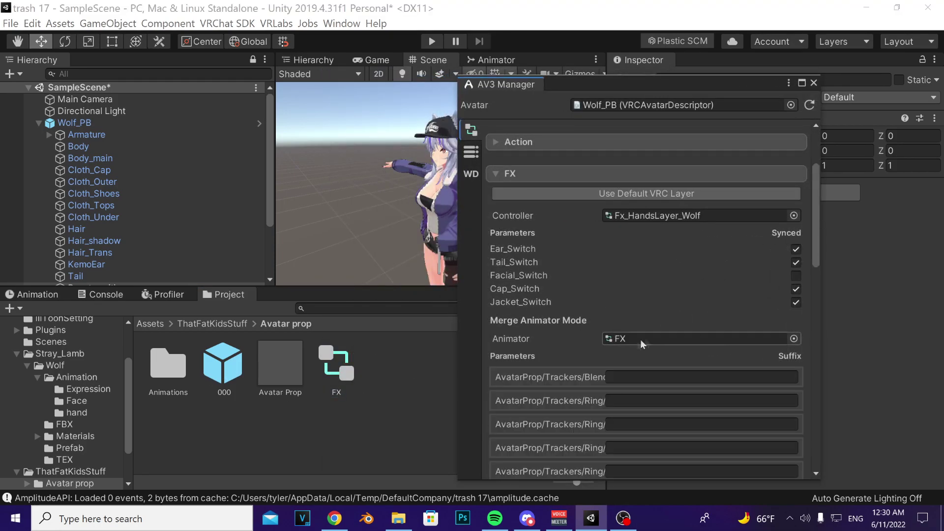
{"action": "scroll", "coordinate": [674, 341], "scroll_direction": "down", "scroll_amount": 10}
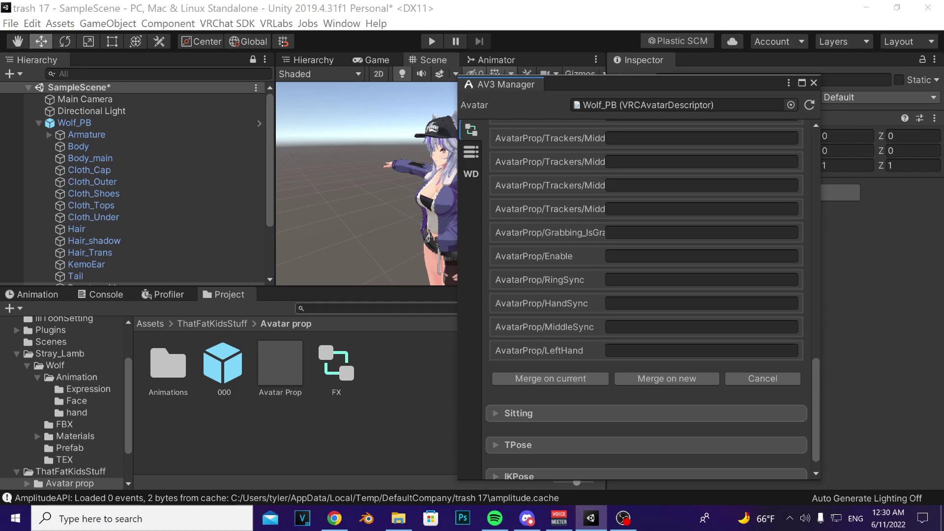
{"action": "left_click", "coordinate": [562, 383]}
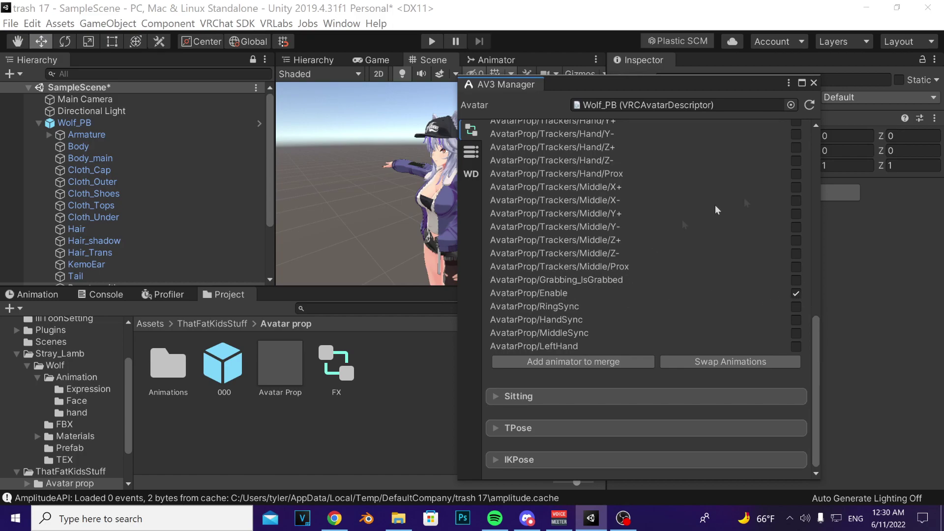
{"action": "left_click", "coordinate": [815, 83]}
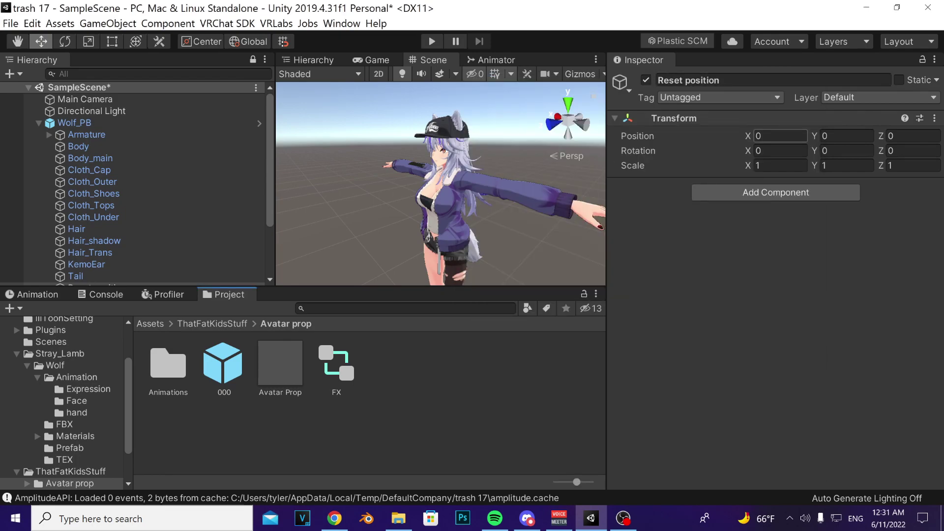
Step: Locate Wolf_PB's FX playable layer controller, Fx_HandsLayer_Wolf, and open it in the Animator
{"action": "left_click", "coordinate": [93, 123]}
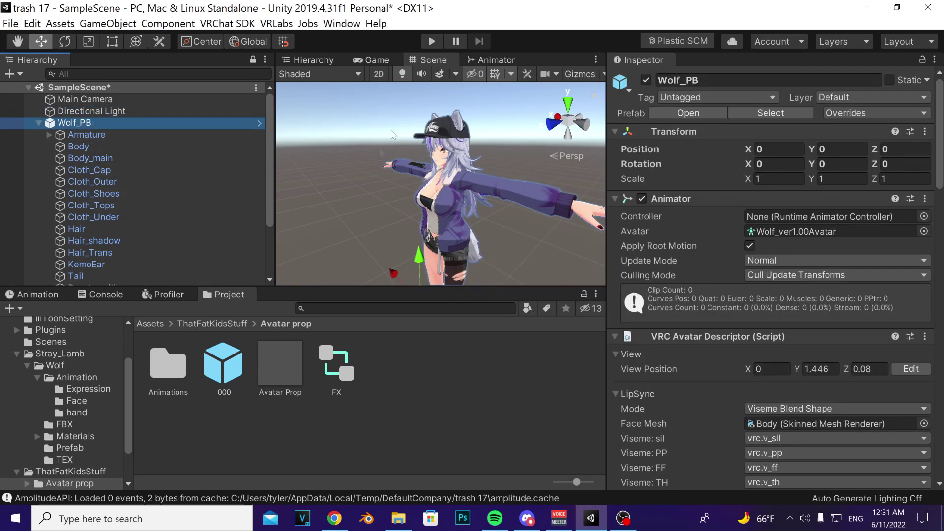
{"action": "scroll", "coordinate": [686, 339], "scroll_direction": "down", "scroll_amount": 15}
{"action": "scroll", "coordinate": [735, 251], "scroll_direction": "up", "scroll_amount": 3}
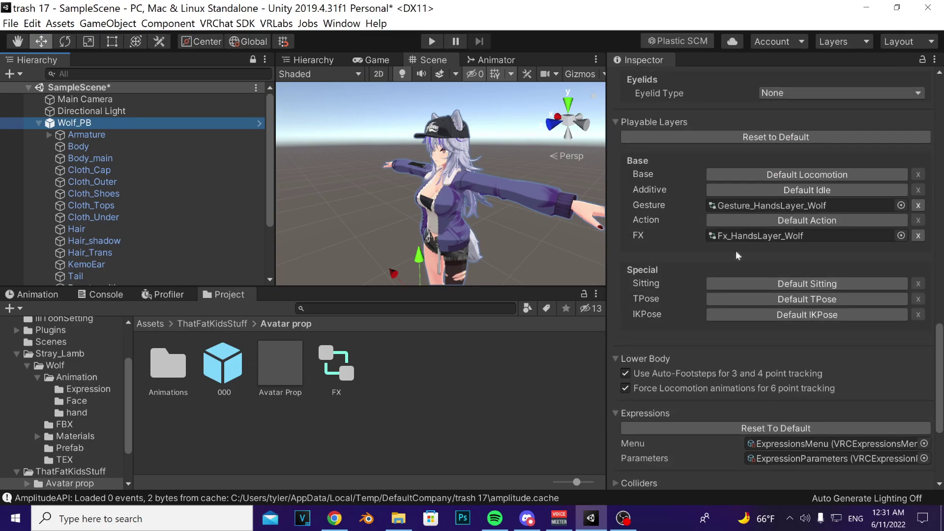
{"action": "left_click", "coordinate": [730, 236]}
{"action": "left_click", "coordinate": [325, 374]}
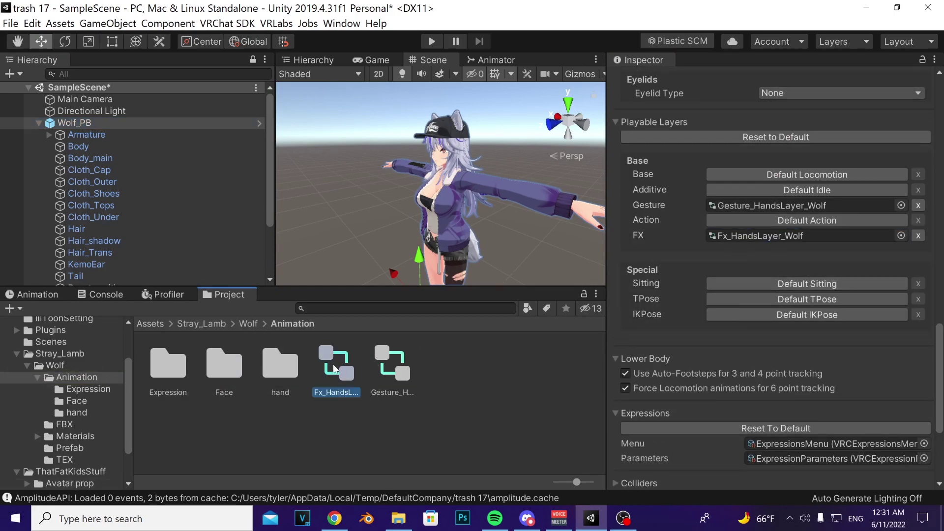
{"action": "left_click", "coordinate": [502, 61]}
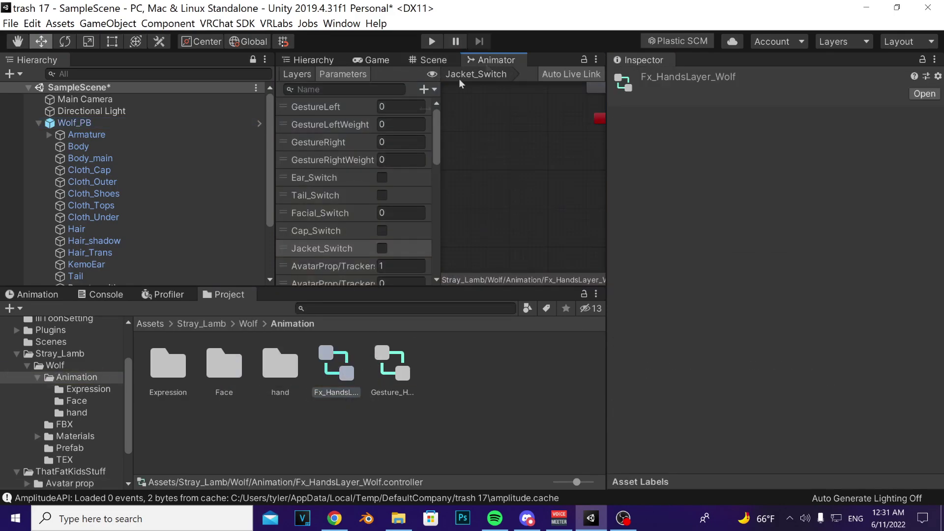
{"action": "left_click", "coordinate": [377, 24]}
{"action": "mouse_move", "coordinate": [341, 23]}
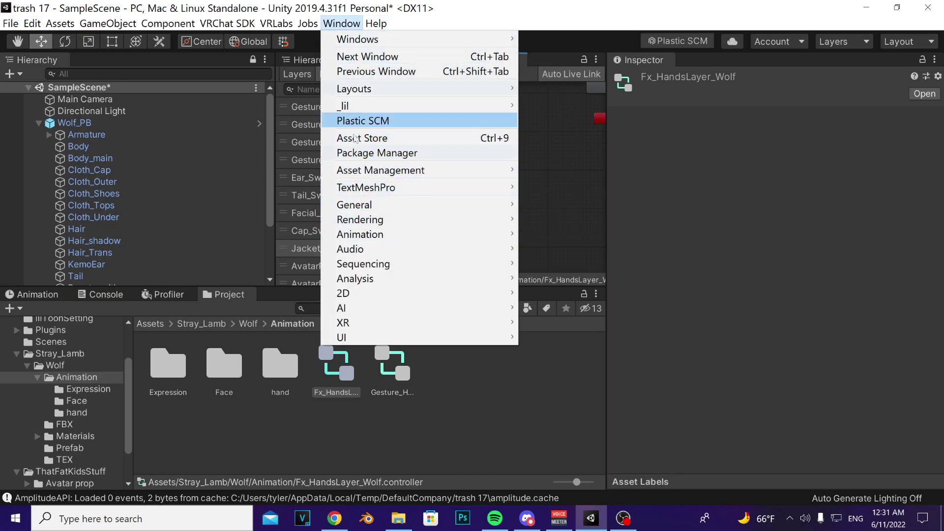
{"action": "mouse_move", "coordinate": [376, 24]}
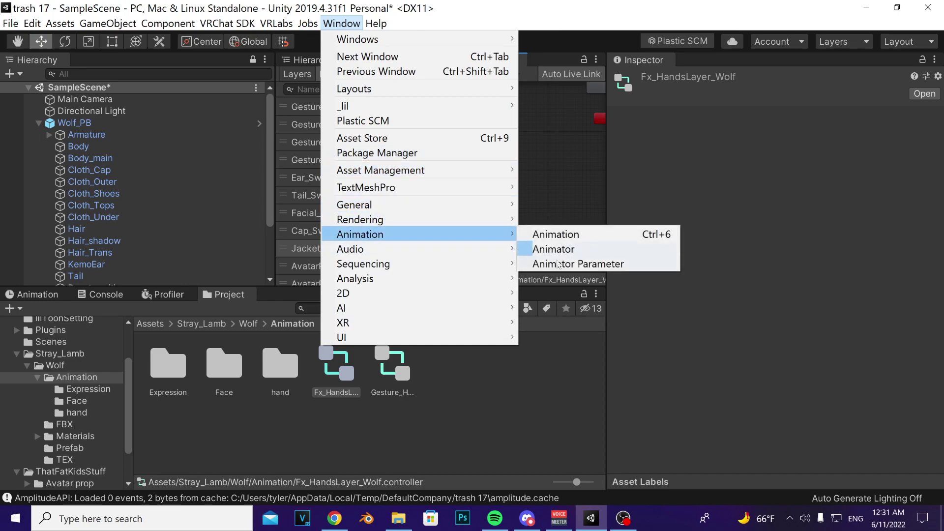
{"action": "left_click", "coordinate": [553, 395]}
Step: Inspect the Write Defaults setting of the Default state in the Avatar Default FX layer
{"action": "left_click", "coordinate": [297, 74]}
{"action": "left_click", "coordinate": [328, 137]}
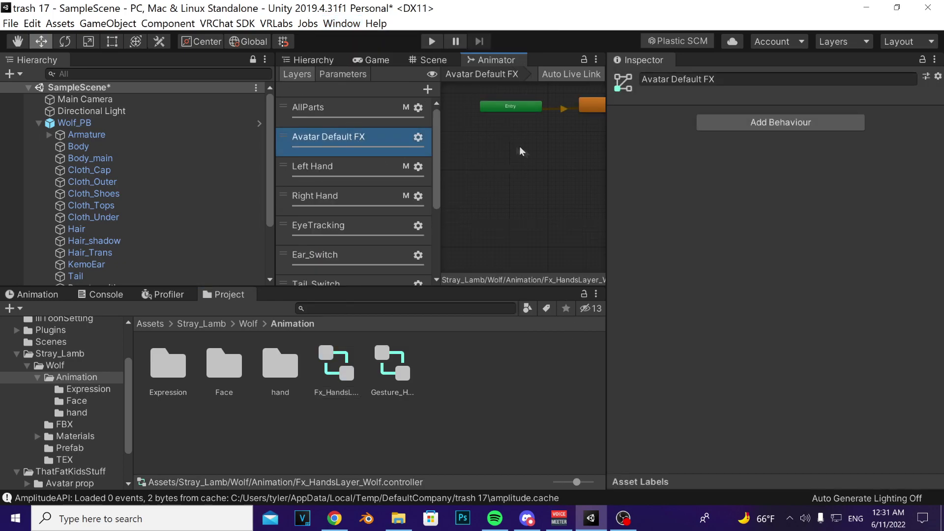
{"action": "left_click", "coordinate": [532, 193]}
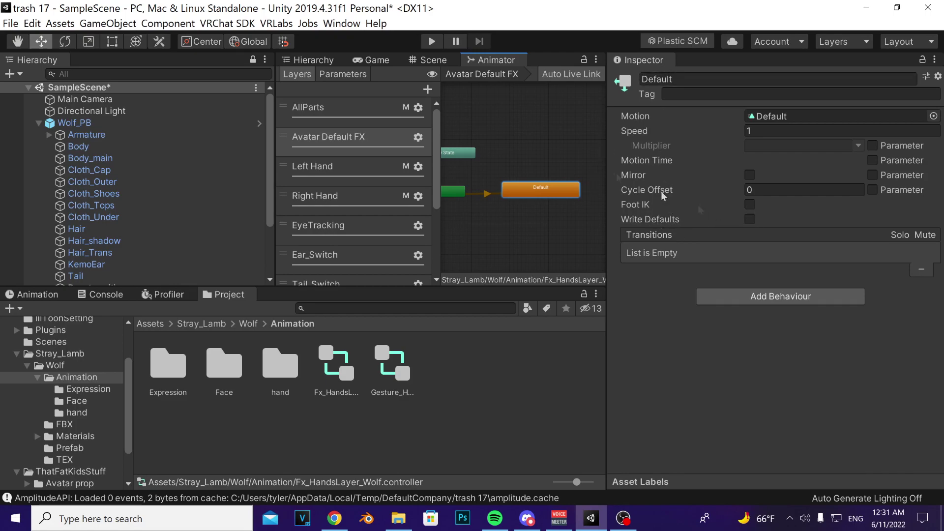
Step: Reopen the Avatars 3.0 Manager with Wolf_PB as avatar, set Write Defaults off for its states, and close the manager
{"action": "left_click", "coordinate": [277, 23]}
{"action": "left_click", "coordinate": [295, 39]}
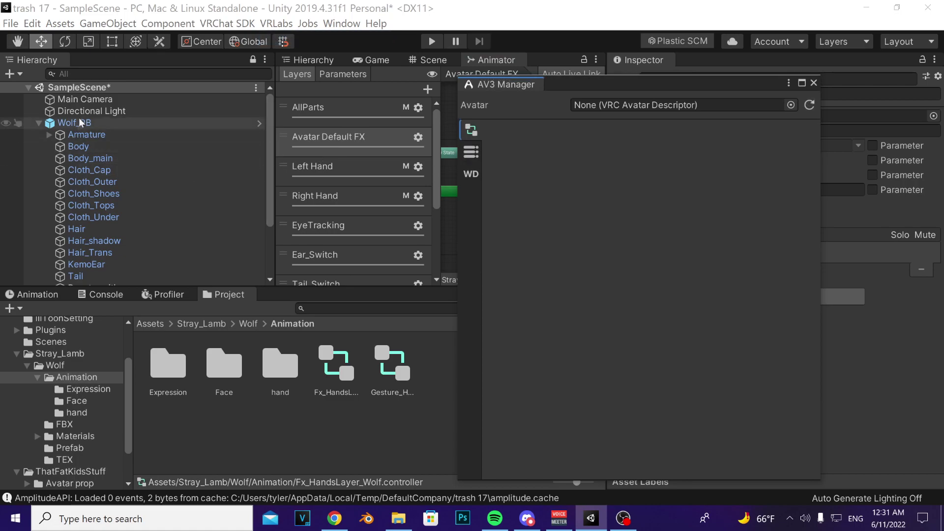
{"action": "left_click_drag", "start_coordinate": [81, 123], "coordinate": [637, 107]}
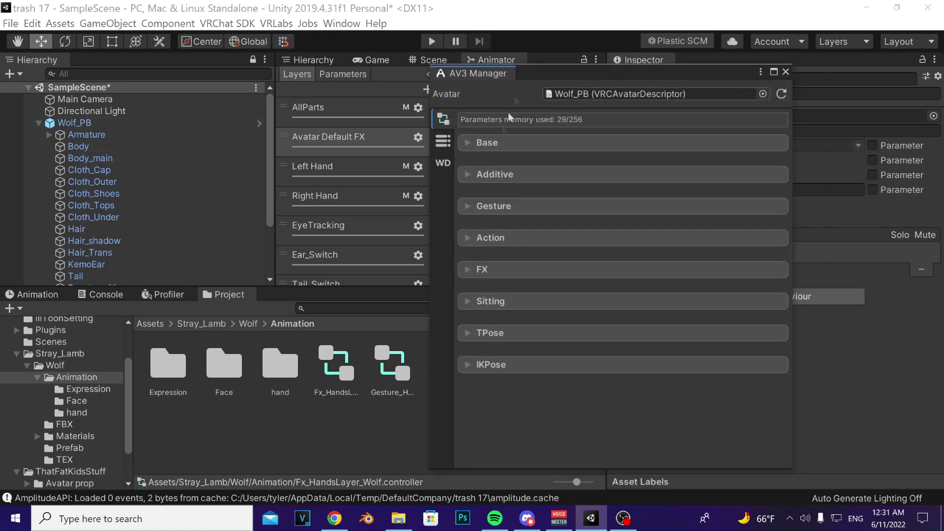
{"action": "left_click", "coordinate": [444, 164]}
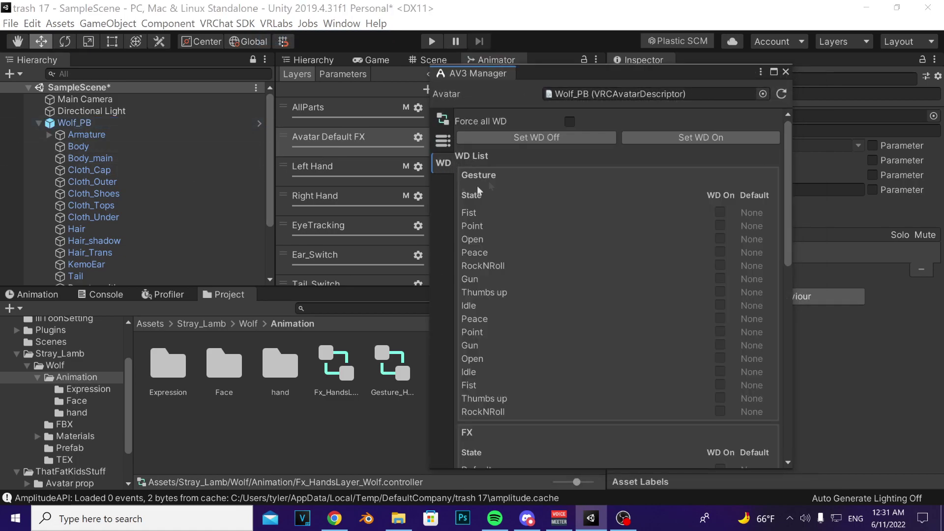
{"action": "scroll", "coordinate": [558, 323], "scroll_direction": "down", "scroll_amount": 5}
{"action": "scroll", "coordinate": [556, 301], "scroll_direction": "up", "scroll_amount": 6}
{"action": "left_click_drag", "start_coordinate": [472, 73], "coordinate": [296, 69]}
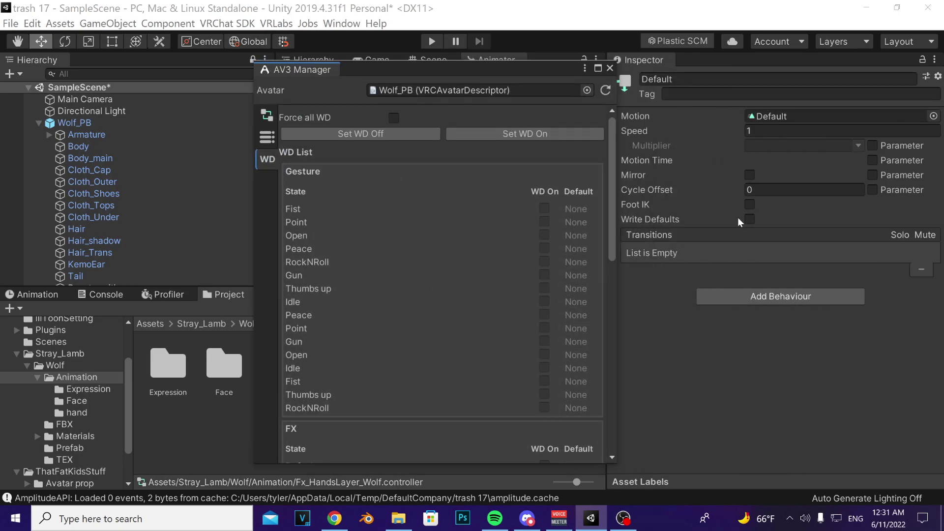
{"action": "left_click", "coordinate": [354, 131]}
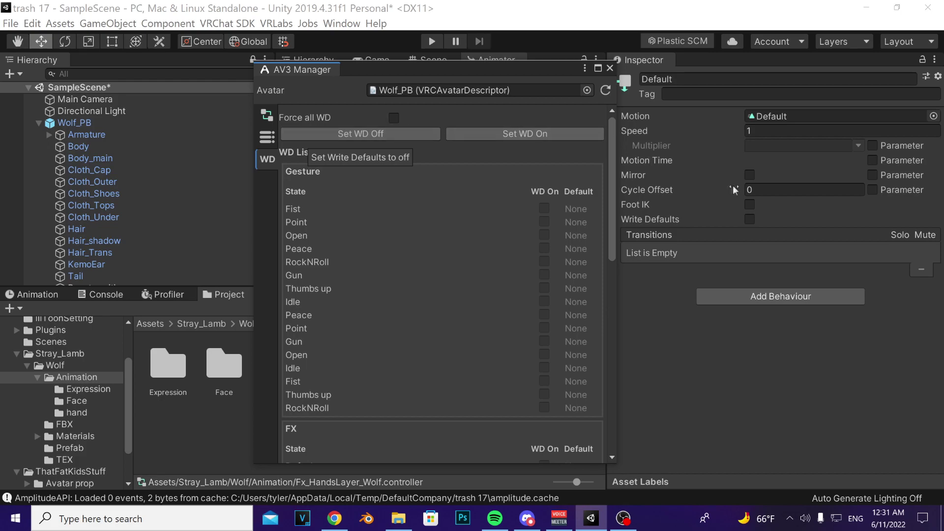
{"action": "left_click", "coordinate": [610, 70]}
Step: Look through the remaining FX controller layers and Wolf_PB's child objects, and return to the Scene view
{"action": "scroll", "coordinate": [406, 196], "scroll_direction": "down", "scroll_amount": 6}
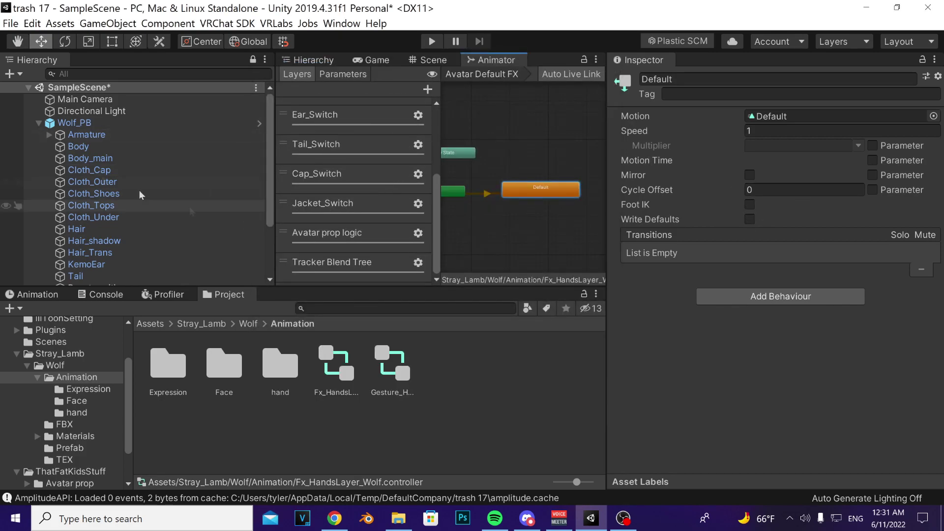
{"action": "scroll", "coordinate": [148, 172], "scroll_direction": "down", "scroll_amount": 3}
{"action": "left_click", "coordinate": [427, 60]}
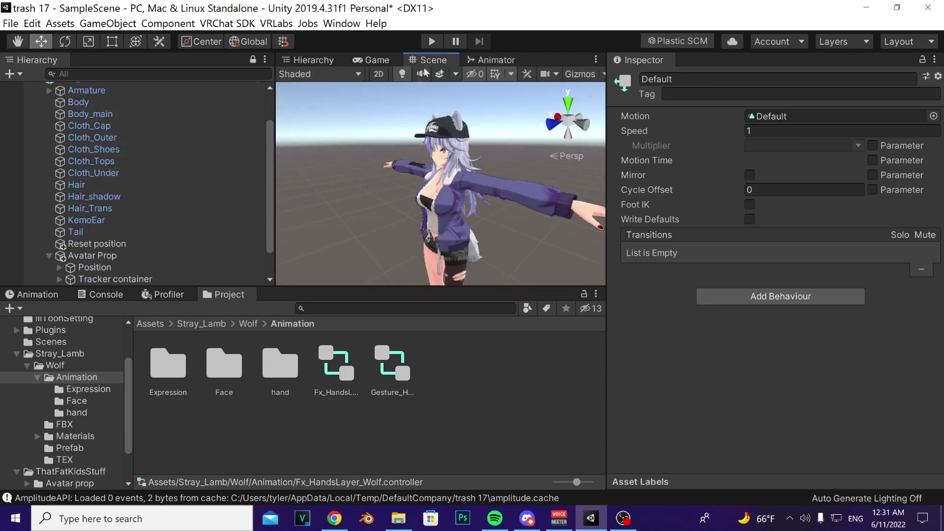
Step: Expand Avatar Prop's Position and Rotation children in Wolf_PB and frame the Object container in the scene
{"action": "scroll", "coordinate": [45, 197], "scroll_direction": "up", "scroll_amount": 3}
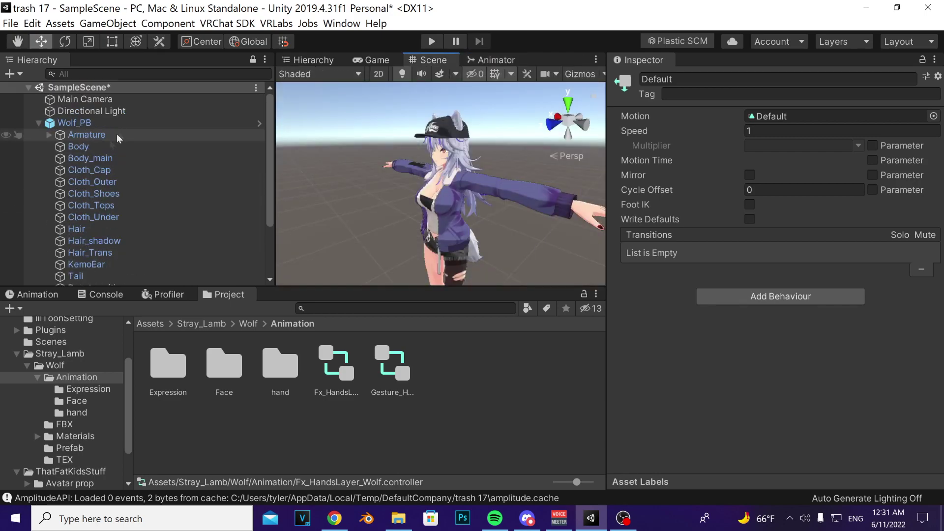
{"action": "double_click", "coordinate": [41, 124]}
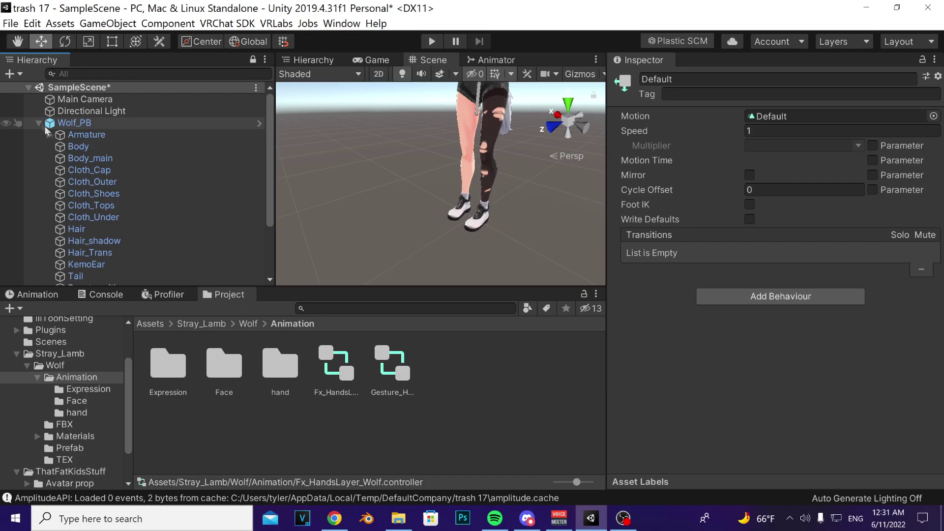
{"action": "scroll", "coordinate": [46, 130], "scroll_direction": "down", "scroll_amount": 5}
{"action": "left_click", "coordinate": [60, 231]}
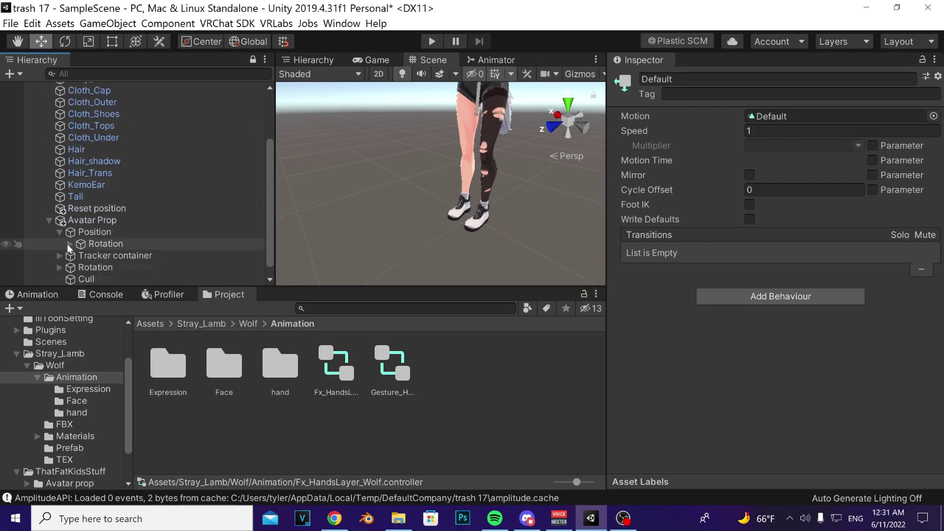
{"action": "left_click", "coordinate": [70, 243]}
{"action": "left_click", "coordinate": [127, 233]}
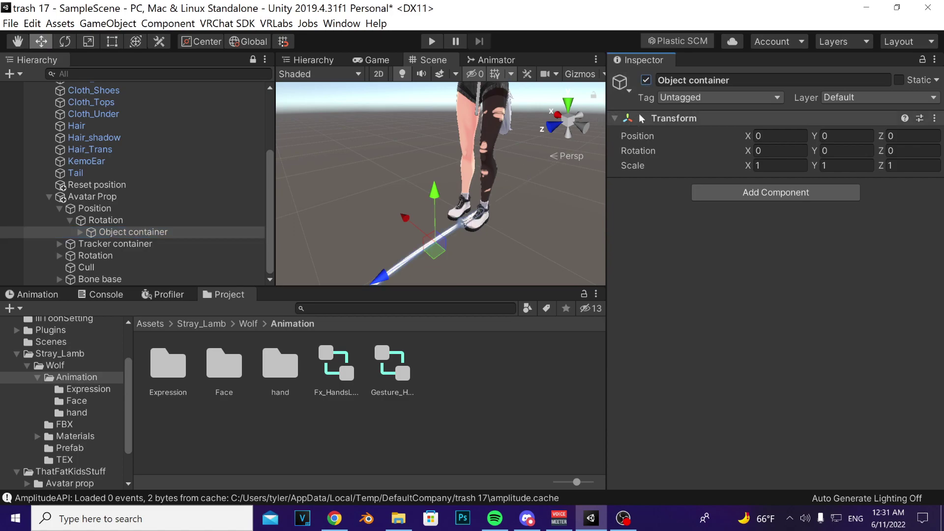
{"action": "right_click_drag", "start_coordinate": [433, 207], "coordinate": [441, 212]}
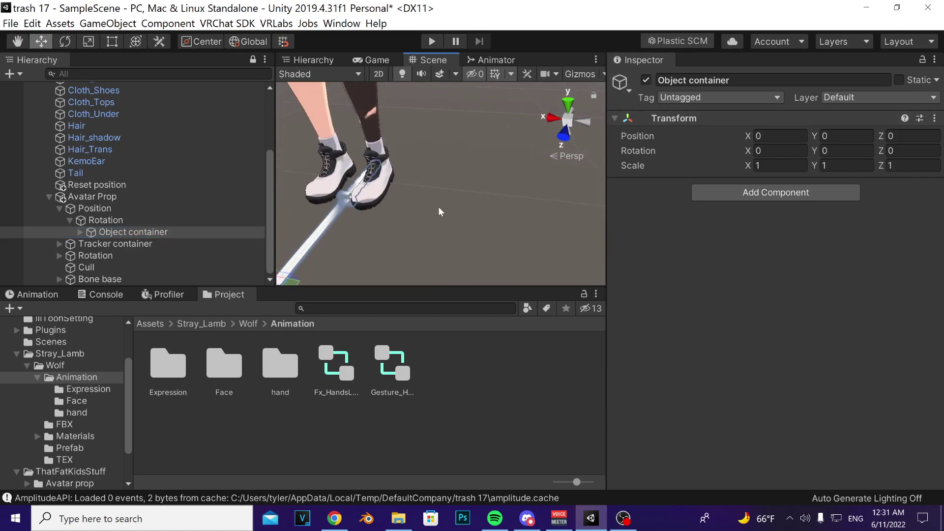
{"action": "key", "text": "f"}
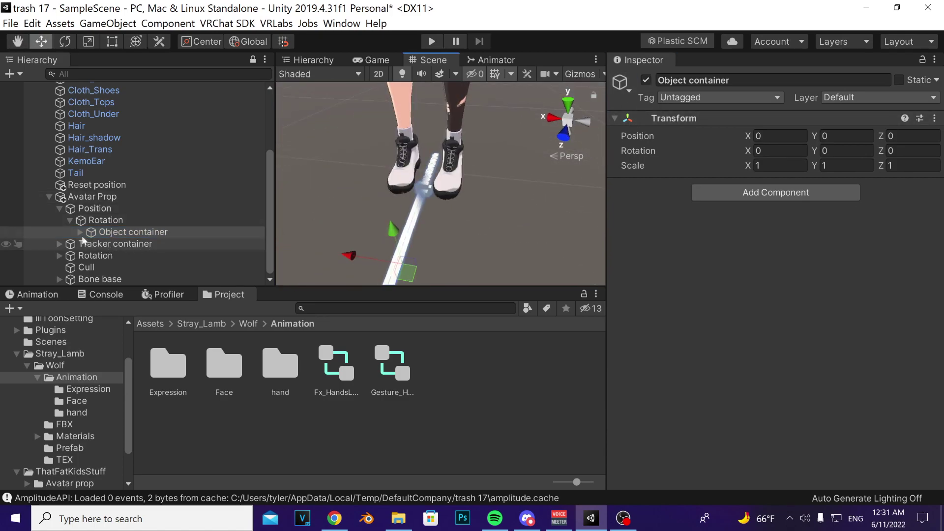
Step: Add the bang model from the root Assets folder as a child of Avatar Prop's Object container
{"action": "left_click", "coordinate": [80, 232]}
{"action": "left_click", "coordinate": [293, 449]}
{"action": "left_click", "coordinate": [148, 323]}
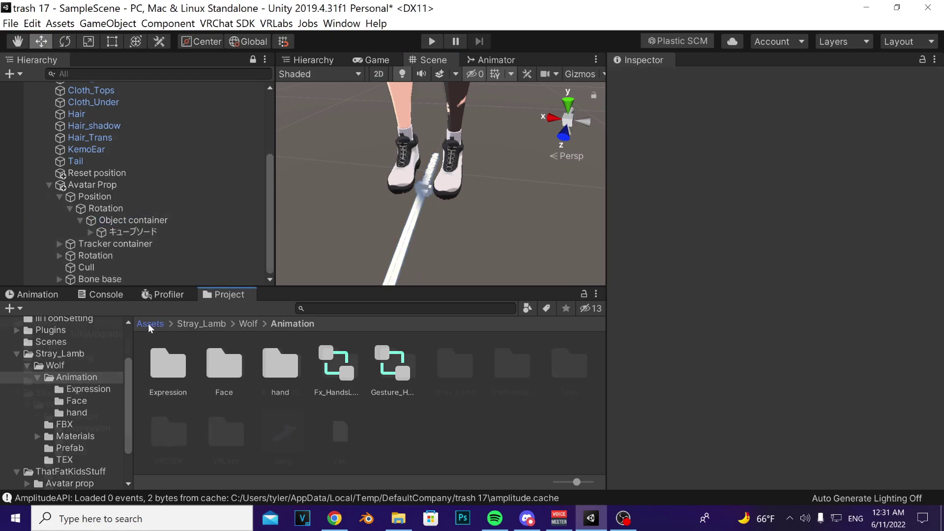
{"action": "scroll", "coordinate": [123, 172], "scroll_direction": "up", "scroll_amount": 5}
{"action": "left_click", "coordinate": [39, 123]}
{"action": "left_click_drag", "start_coordinate": [283, 433], "coordinate": [123, 210]}
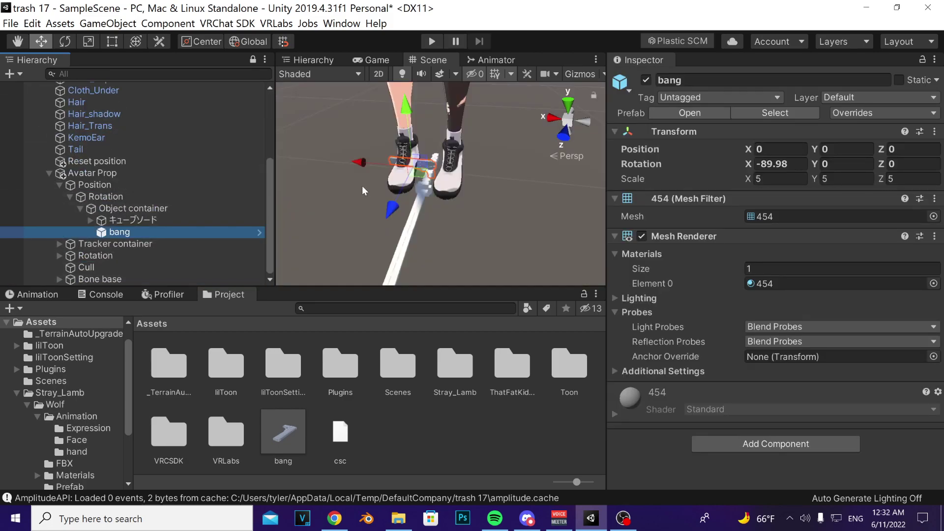
Step: Rotate the bang gun model about the X axis to about 7.3 degrees, laying it along the sword
{"action": "key", "text": "f"}
{"action": "left_click_drag", "start_coordinate": [362, 185], "coordinate": [551, 151], "text": "alt"}
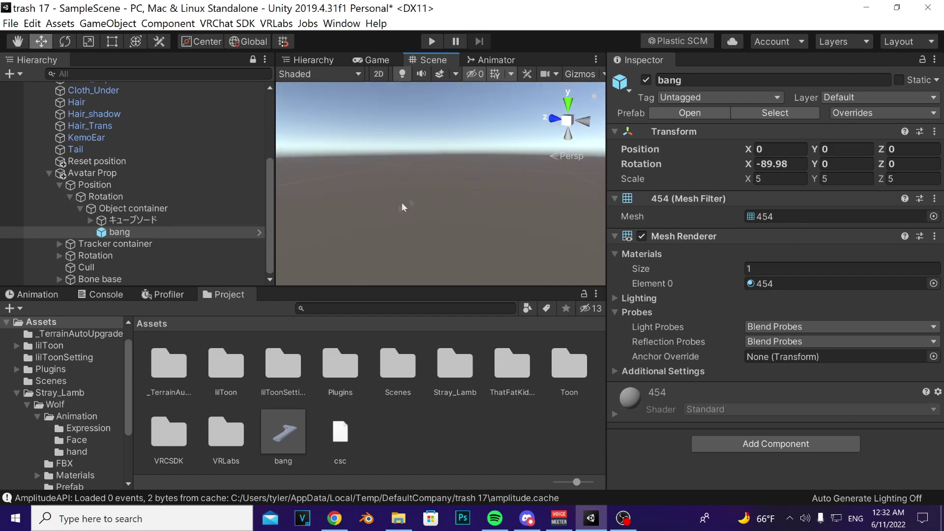
{"action": "left_click_drag", "start_coordinate": [401, 202], "coordinate": [451, 208], "text": "alt"}
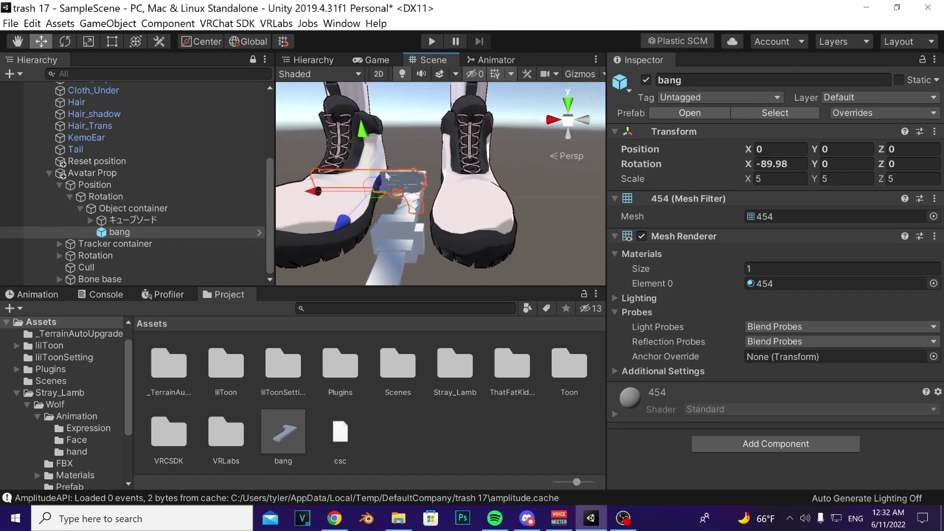
{"action": "key", "text": "e"}
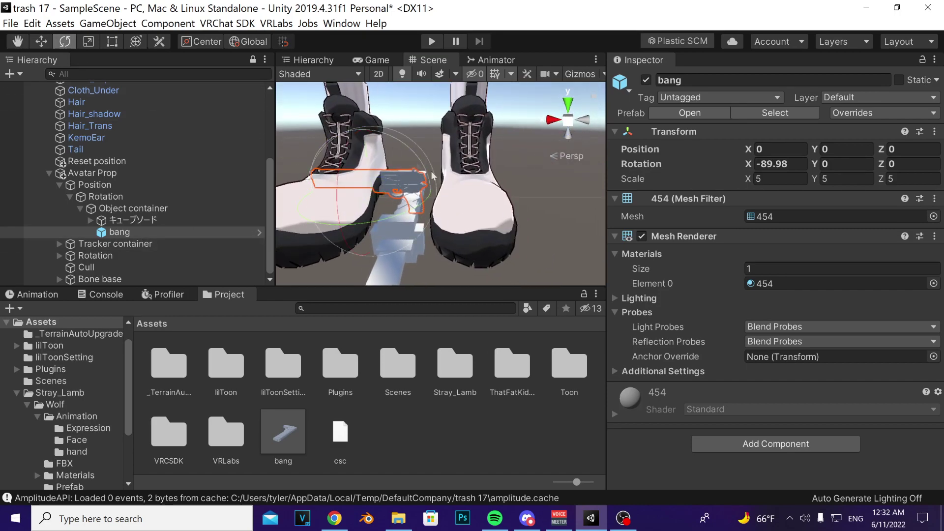
{"action": "left_click_drag", "start_coordinate": [348, 157], "coordinate": [382, 201]}
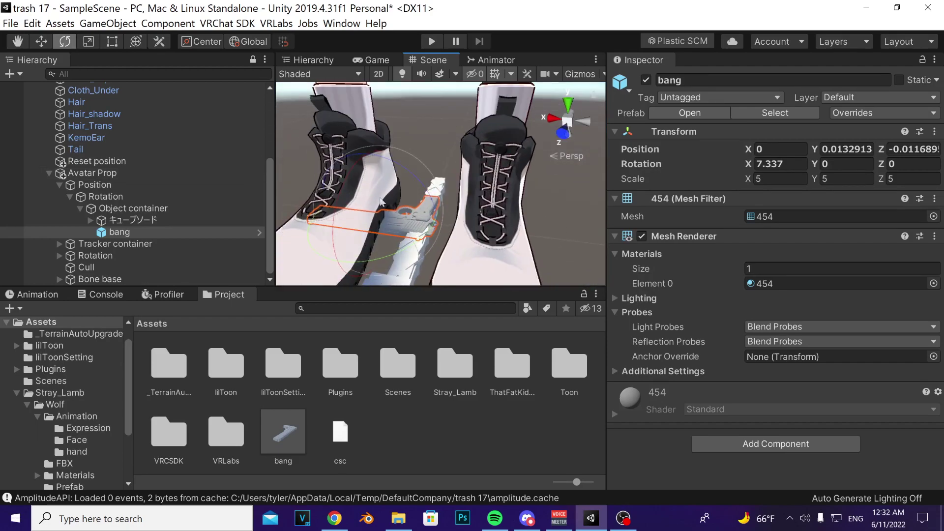
{"action": "left_click_drag", "start_coordinate": [403, 158], "coordinate": [467, 192], "text": "alt"}
Step: Move the bang gun model along Z to about 0.0256 so its grip lines up with the sword's handle
{"action": "left_click", "coordinate": [132, 220]}
{"action": "left_click", "coordinate": [133, 209]}
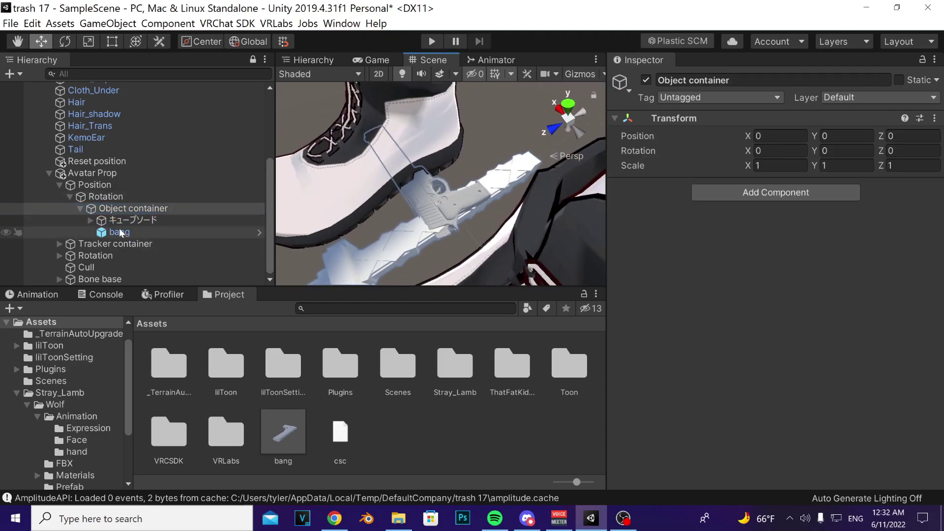
{"action": "left_click", "coordinate": [134, 220]}
{"action": "left_click", "coordinate": [123, 230]}
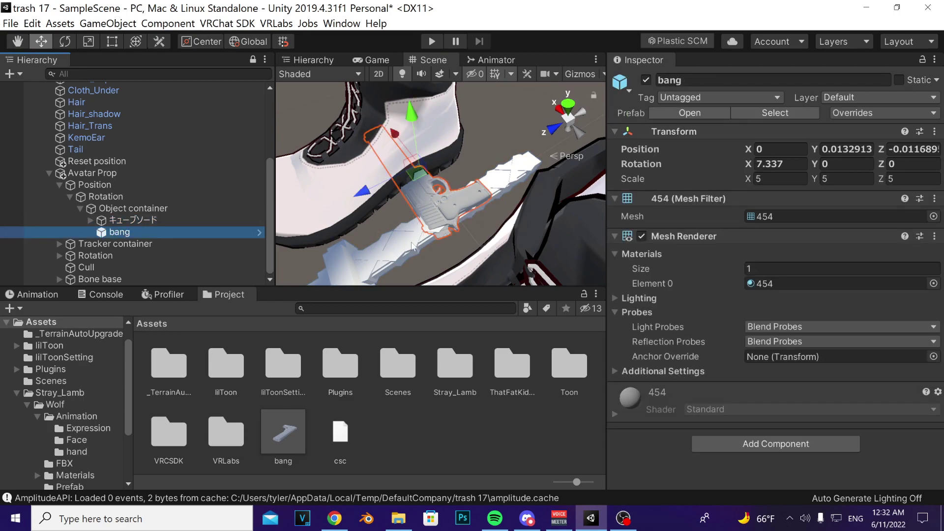
{"action": "key", "text": "f"}
{"action": "left_click_drag", "start_coordinate": [433, 196], "coordinate": [432, 236], "text": "alt"}
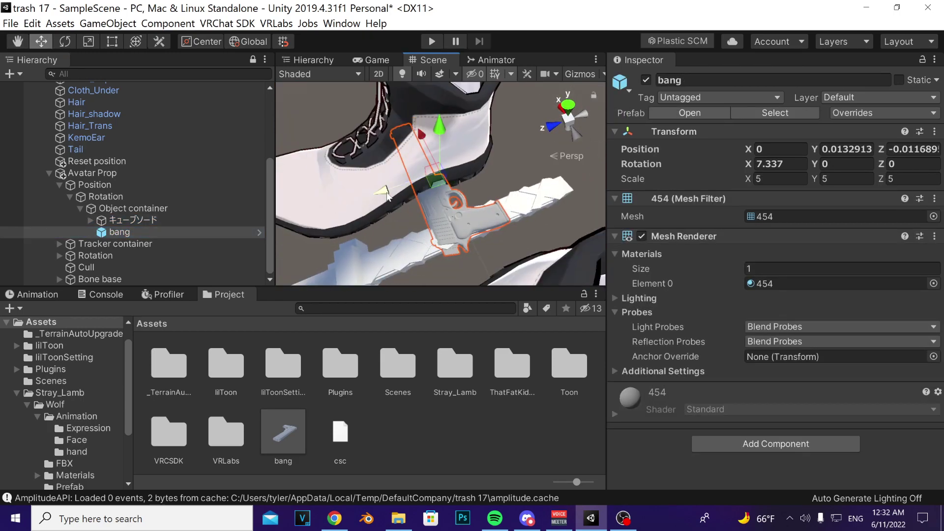
{"action": "left_click_drag", "start_coordinate": [387, 196], "coordinate": [394, 221]}
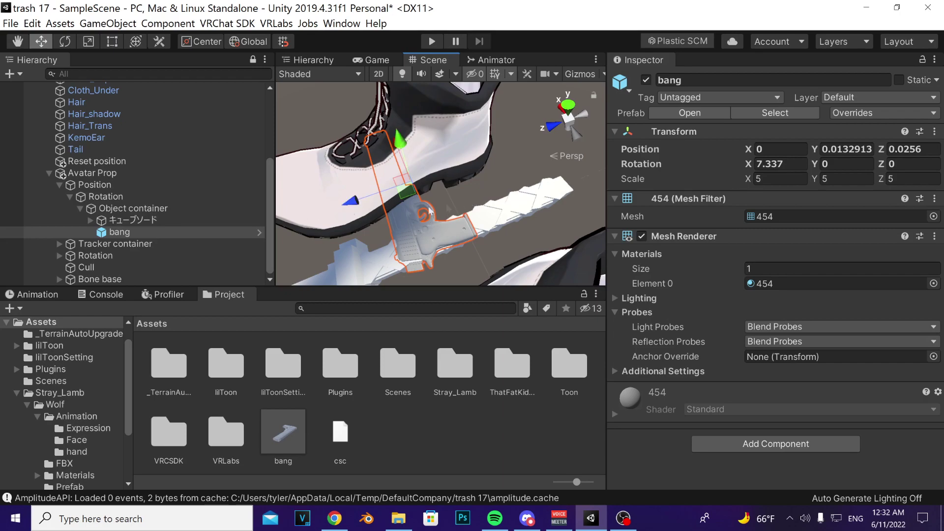
Step: Deactivate the キューブソード sword object and its parent Object container
{"action": "left_click", "coordinate": [155, 219]}
{"action": "right_click", "coordinate": [155, 220]}
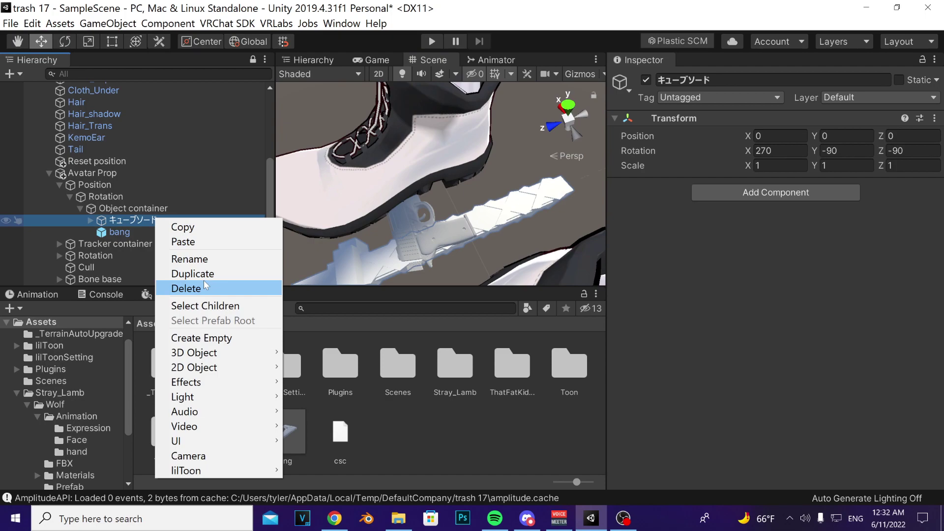
{"action": "left_click", "coordinate": [137, 220]}
{"action": "left_click", "coordinate": [647, 80]}
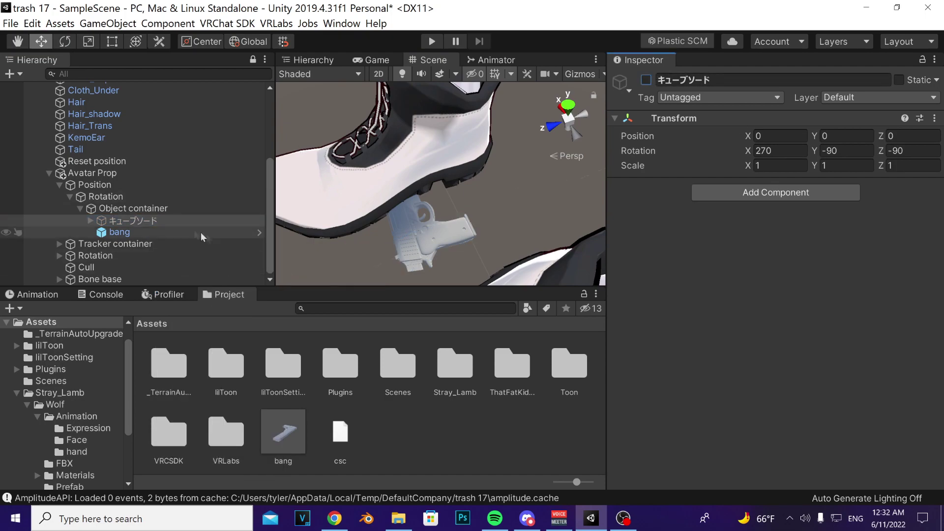
{"action": "left_click", "coordinate": [140, 209]}
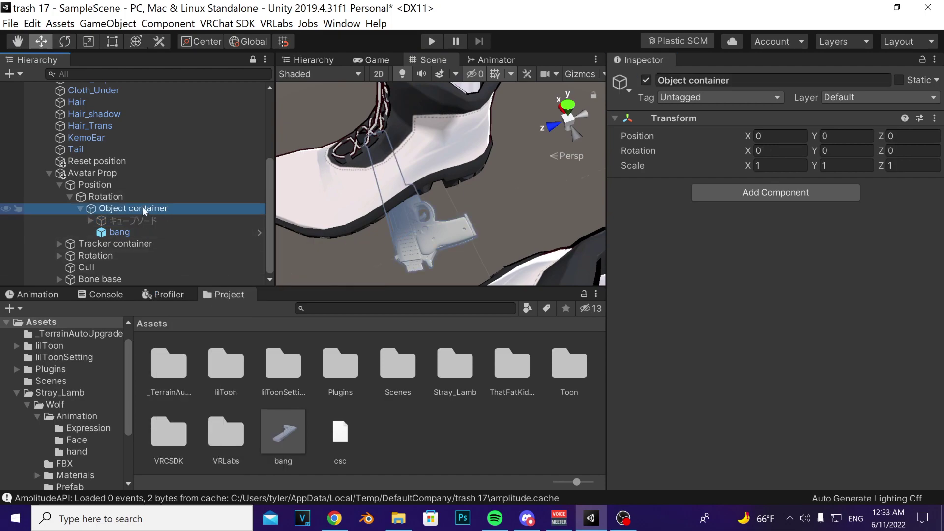
{"action": "left_click", "coordinate": [646, 80]}
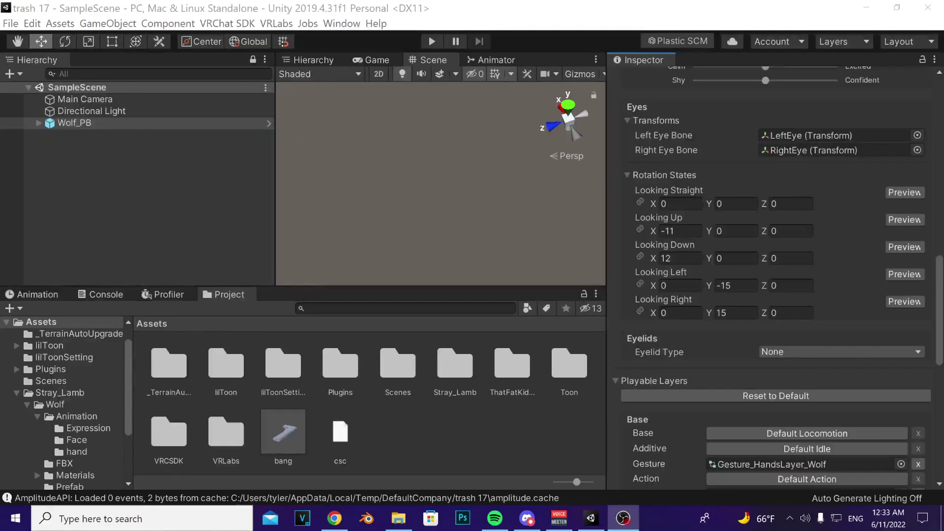
Step: Find the expressions menu assigned in Wolf_PB's avatar descriptor and open the ExpressionsMenu asset
{"action": "left_click", "coordinate": [97, 123]}
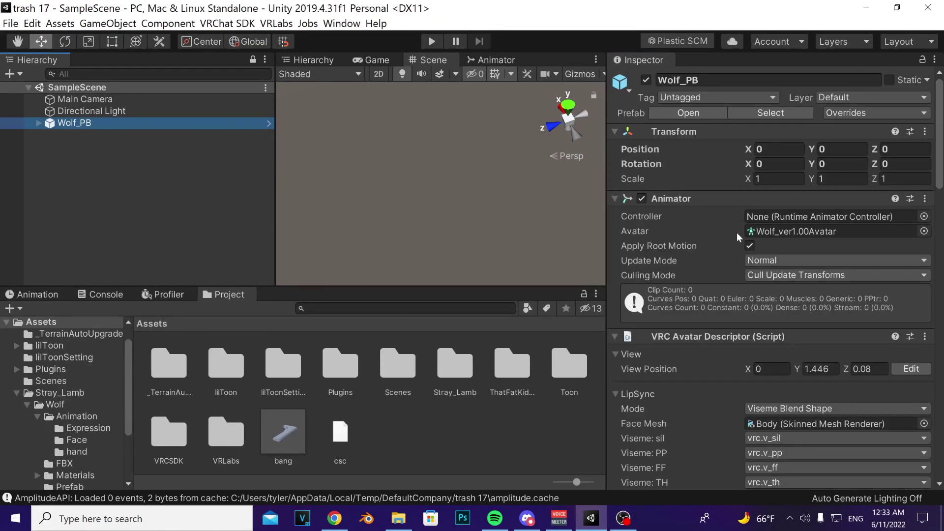
{"action": "scroll", "coordinate": [730, 243], "scroll_direction": "down", "scroll_amount": 10}
{"action": "scroll", "coordinate": [659, 245], "scroll_direction": "down", "scroll_amount": 7}
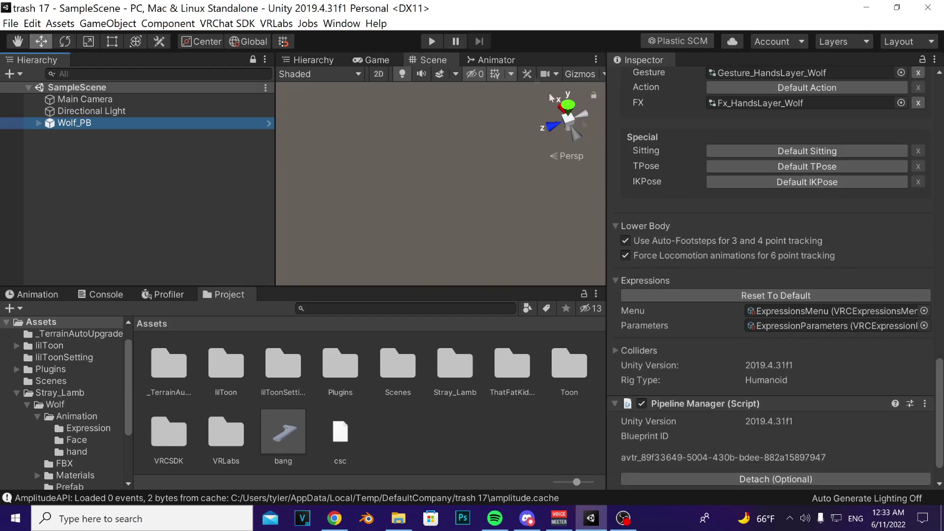
{"action": "scroll", "coordinate": [771, 318], "scroll_direction": "up", "scroll_amount": 3}
{"action": "scroll", "coordinate": [771, 318], "scroll_direction": "down", "scroll_amount": 4}
{"action": "scroll", "coordinate": [681, 149], "scroll_direction": "up", "scroll_amount": 10}
{"action": "scroll", "coordinate": [681, 149], "scroll_direction": "up", "scroll_amount": 3}
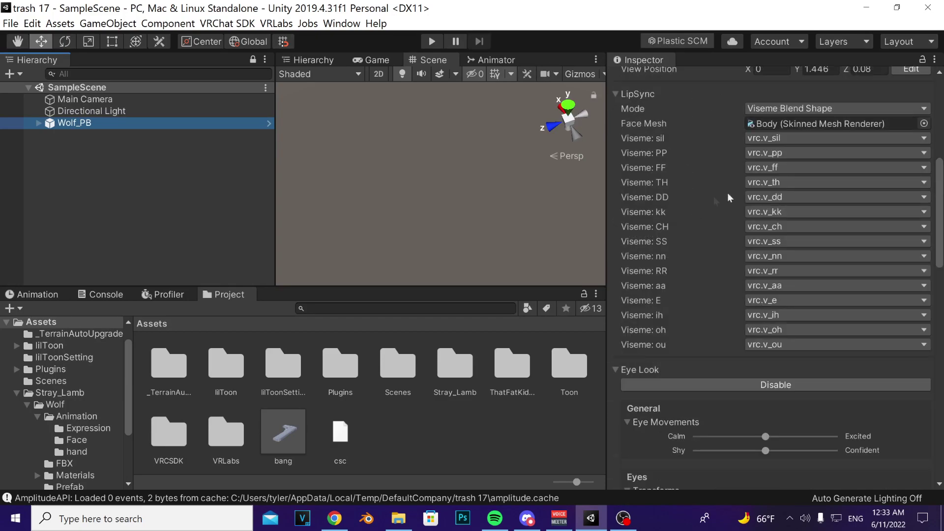
{"action": "scroll", "coordinate": [689, 275], "scroll_direction": "down", "scroll_amount": 10}
{"action": "scroll", "coordinate": [719, 241], "scroll_direction": "down", "scroll_amount": 5}
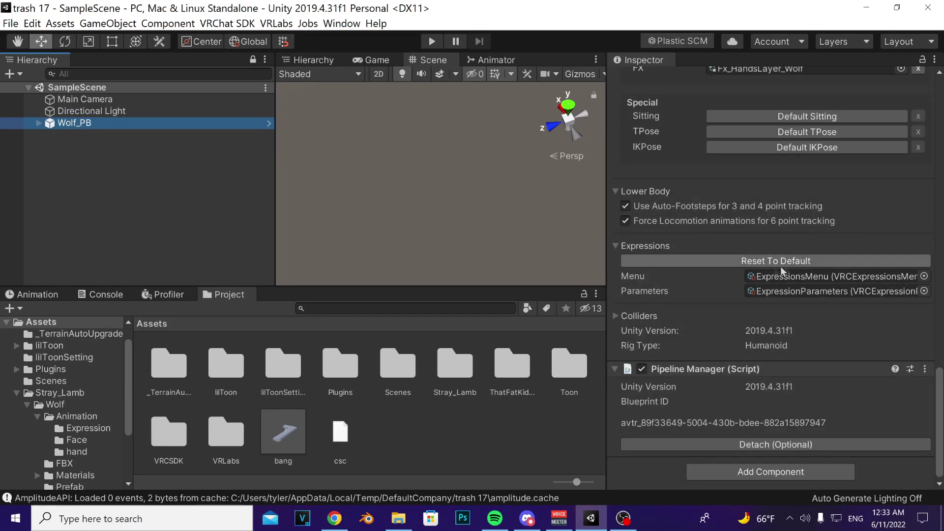
{"action": "left_click", "coordinate": [771, 276]}
{"action": "left_click", "coordinate": [457, 372]}
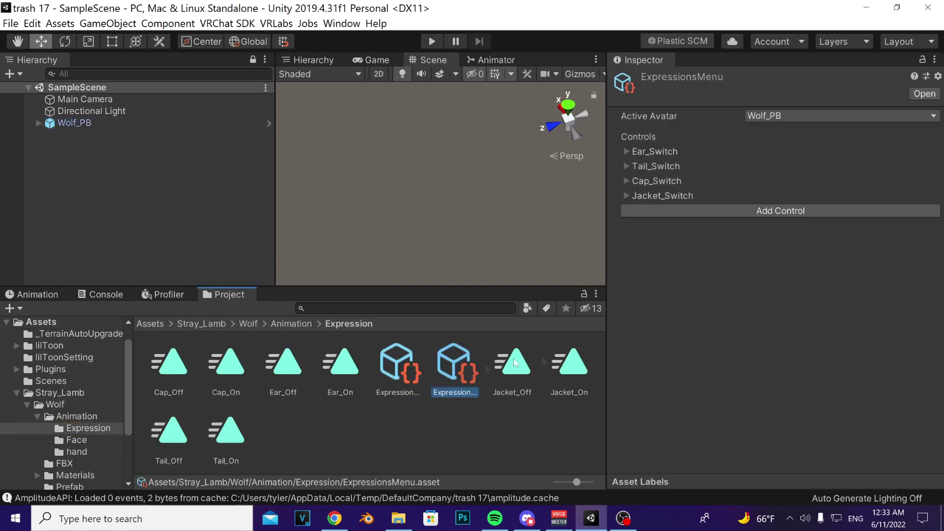
Step: Add a Toggle control named ghjkgdh to the expressions menu, driven by the AvatarProp/Enable parameter, and collapse it
{"action": "left_click", "coordinate": [680, 210]}
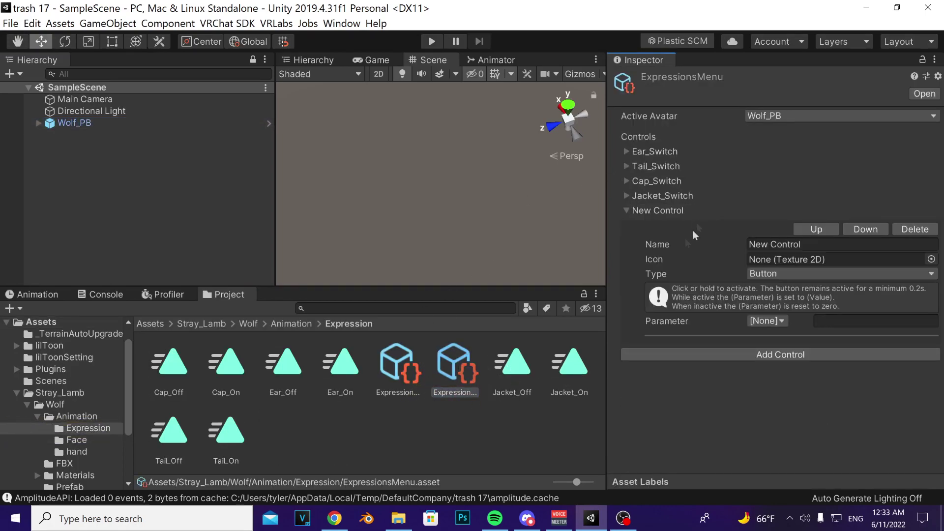
{"action": "left_click", "coordinate": [676, 242]}
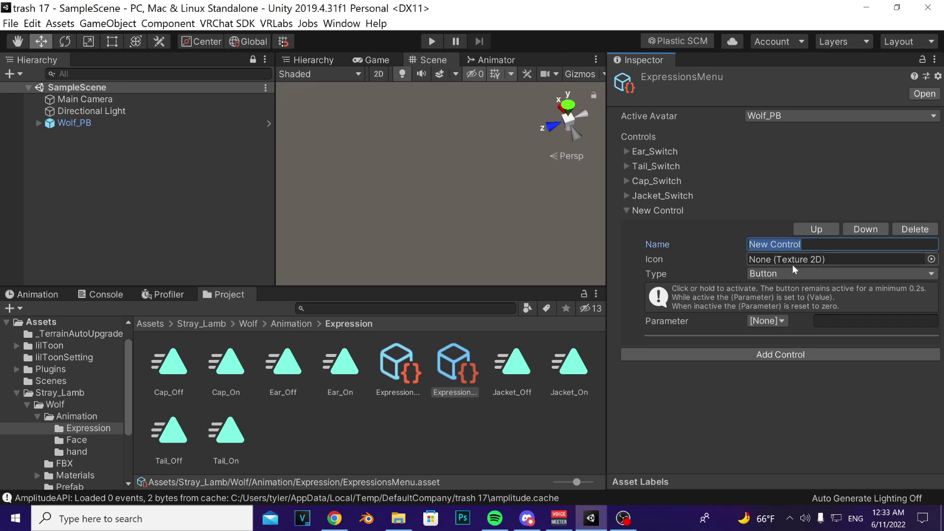
{"action": "type", "text": "ghjkgdh"}
{"action": "left_click", "coordinate": [776, 273]}
{"action": "left_click", "coordinate": [787, 302]}
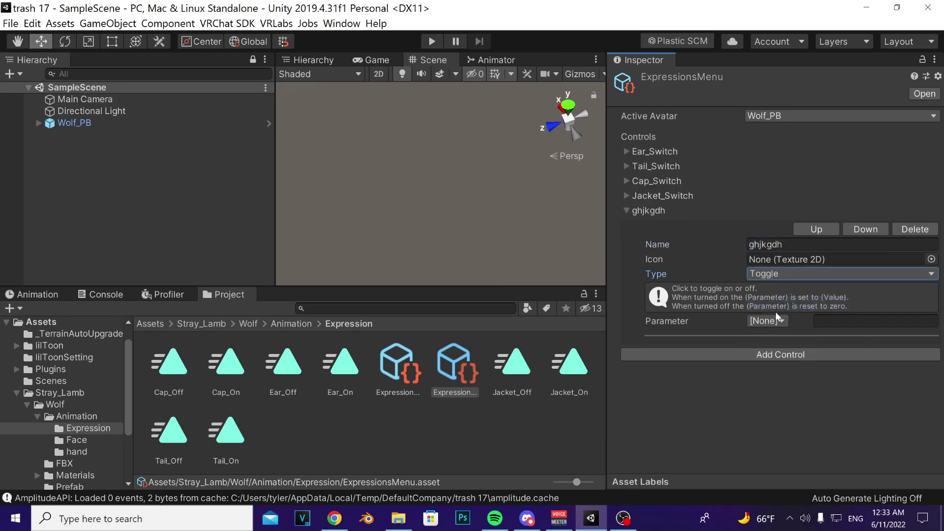
{"action": "left_click", "coordinate": [767, 321]}
{"action": "mouse_move", "coordinate": [787, 455]}
{"action": "left_click", "coordinate": [688, 455]}
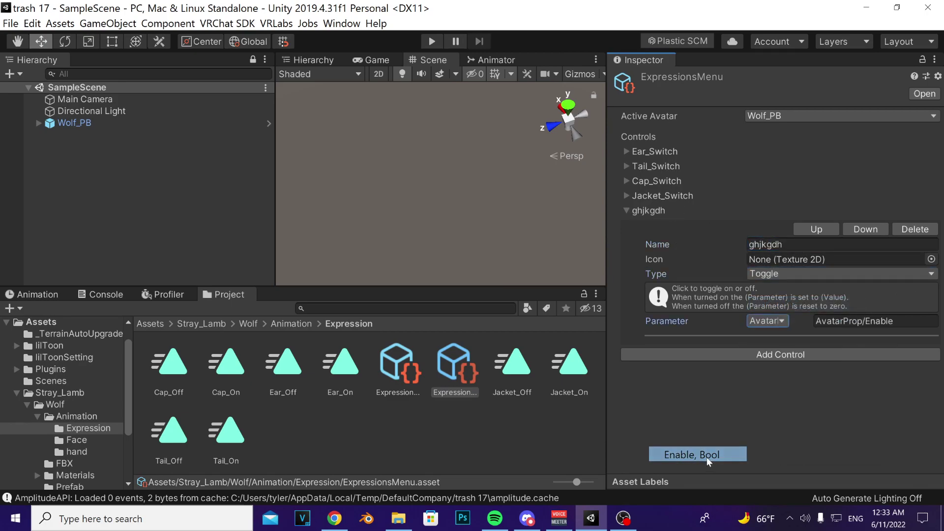
{"action": "left_click", "coordinate": [625, 211]}
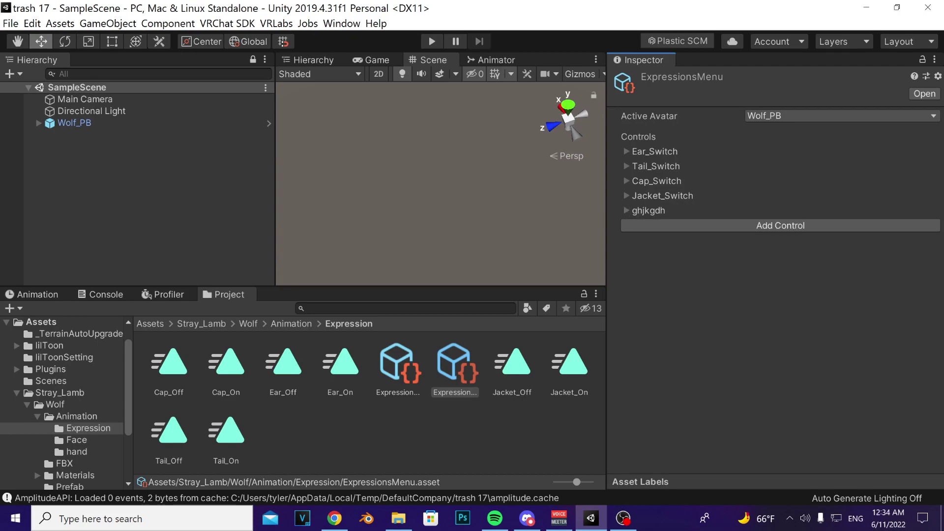